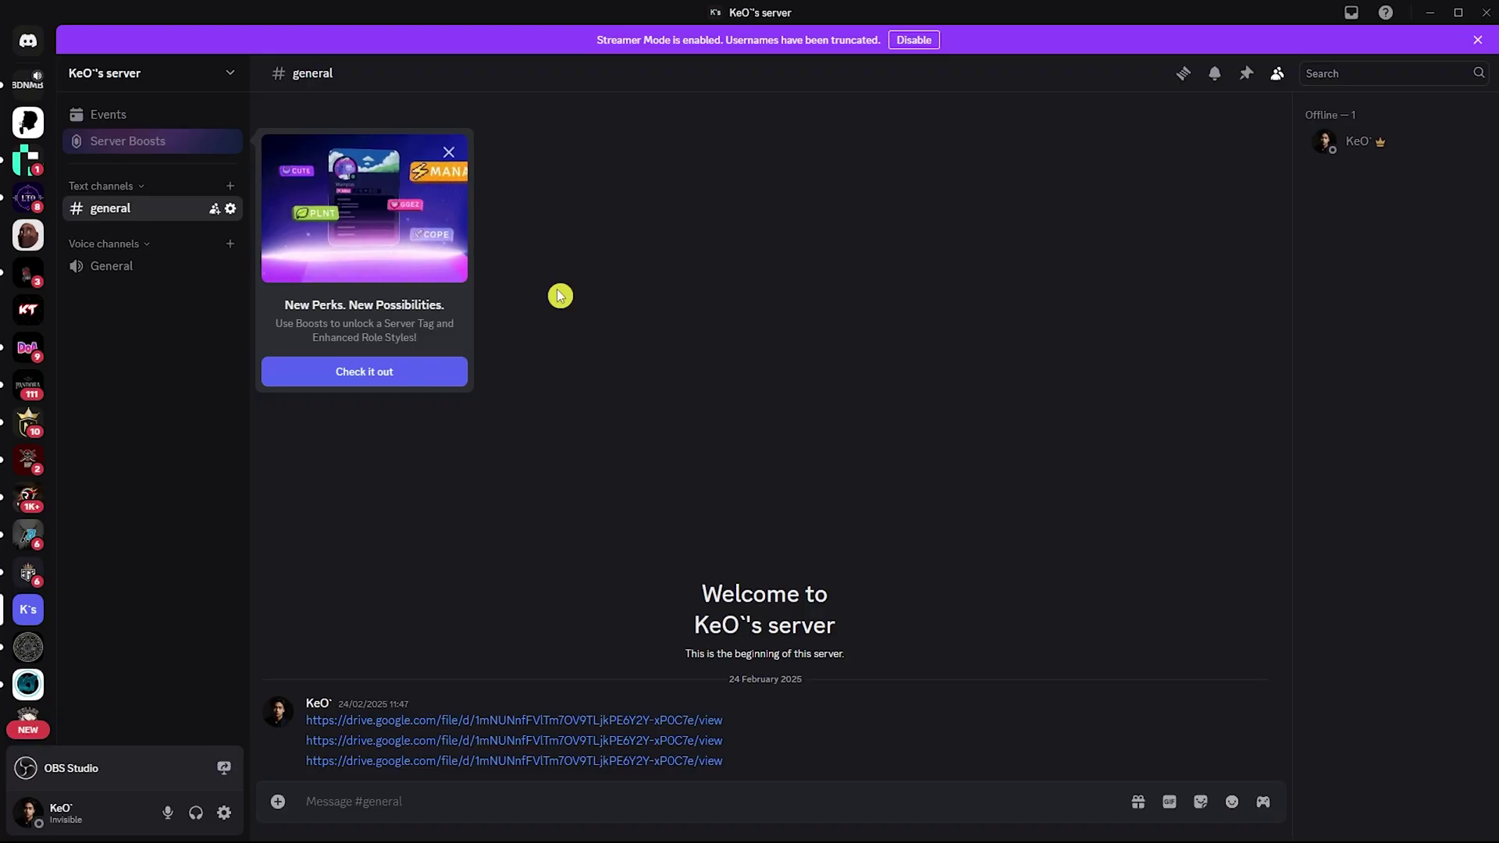
Open Server Settings and start the Enable Community setup.
click(176, 81)
click(126, 190)
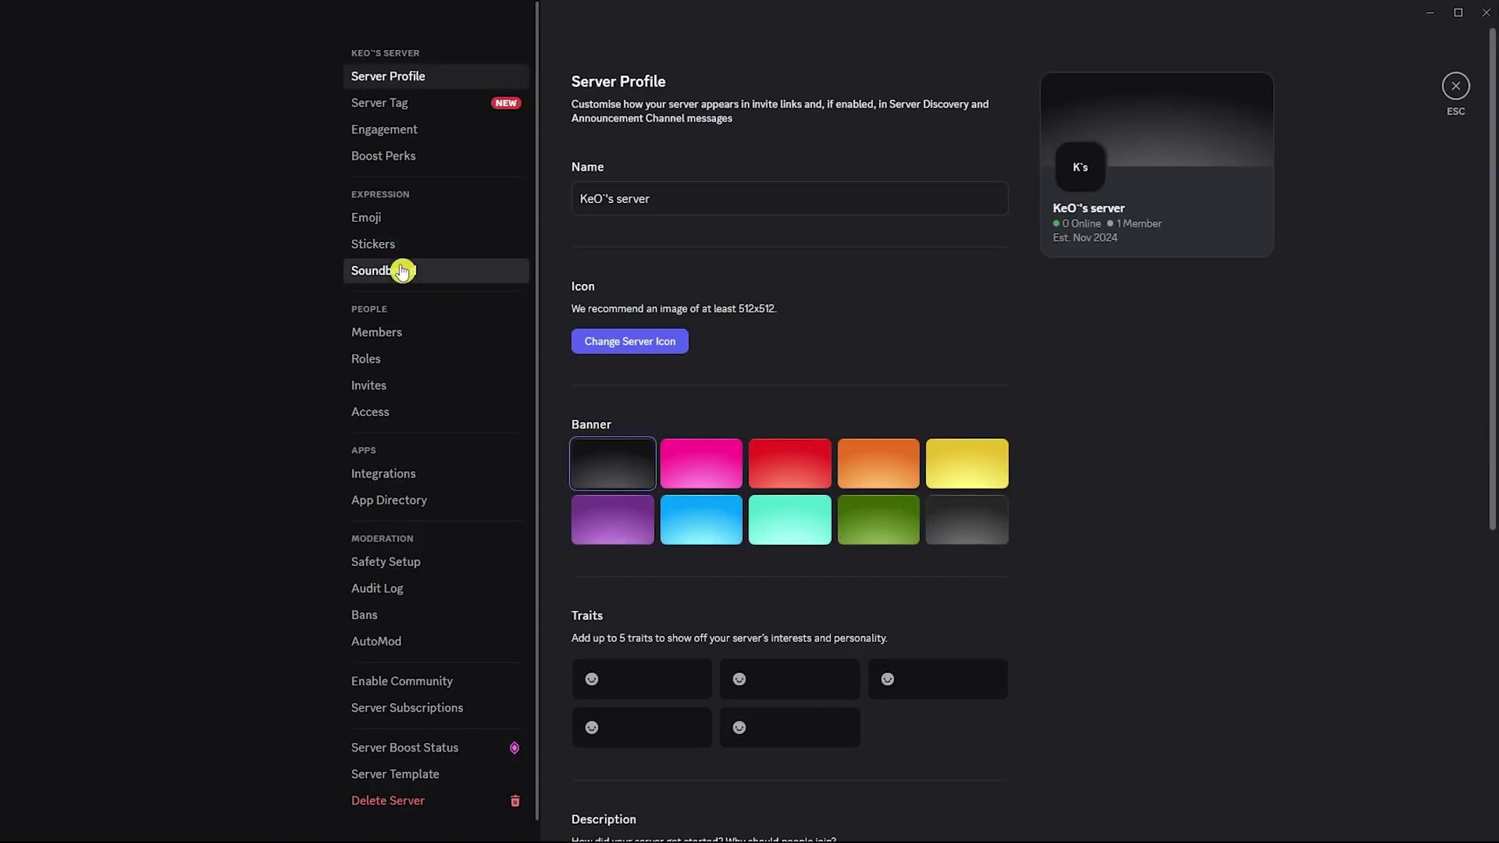
click(401, 690)
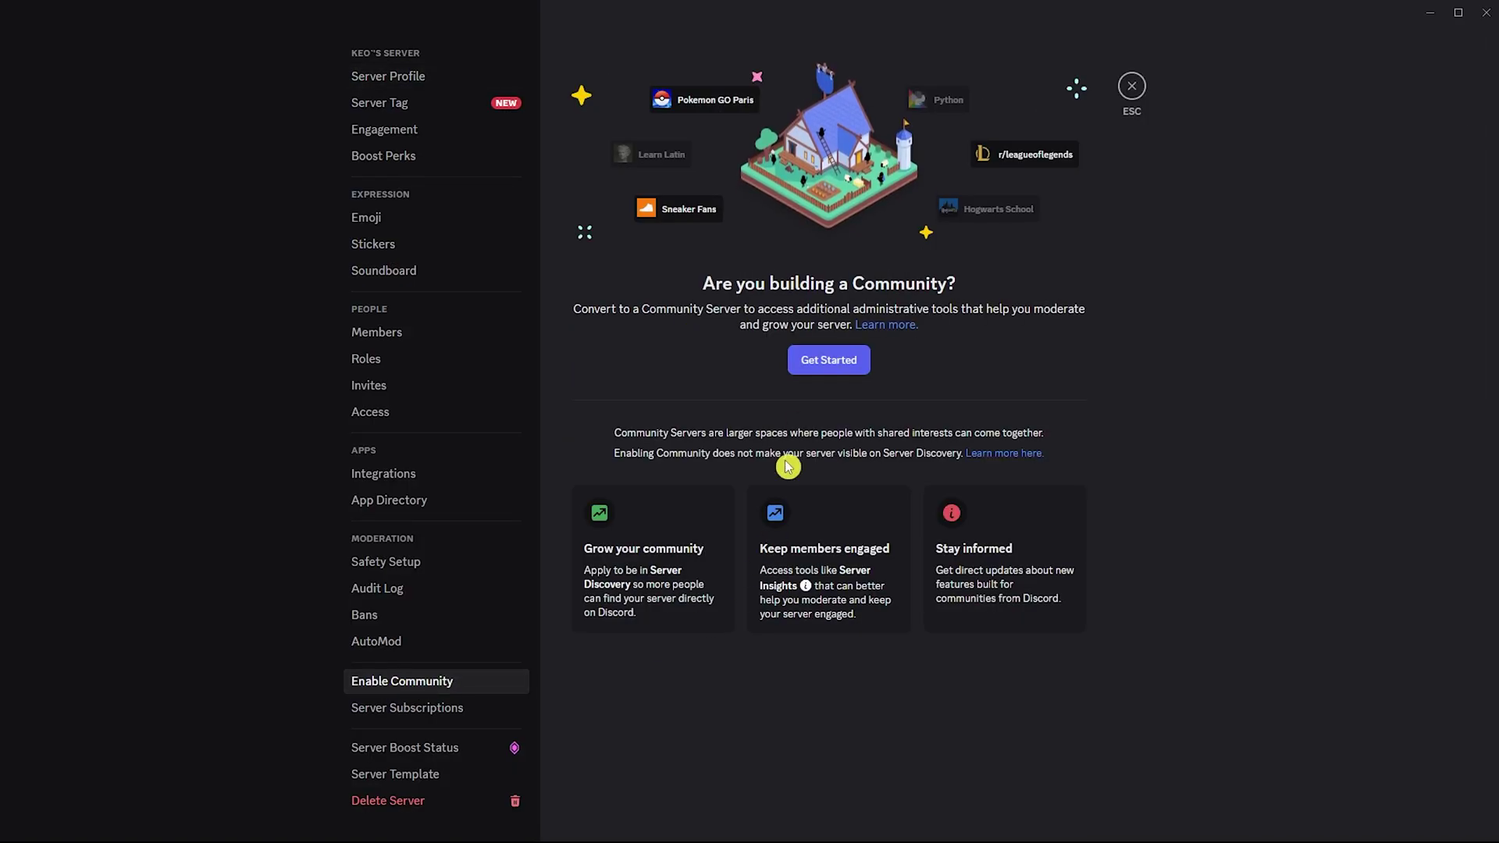
click(821, 358)
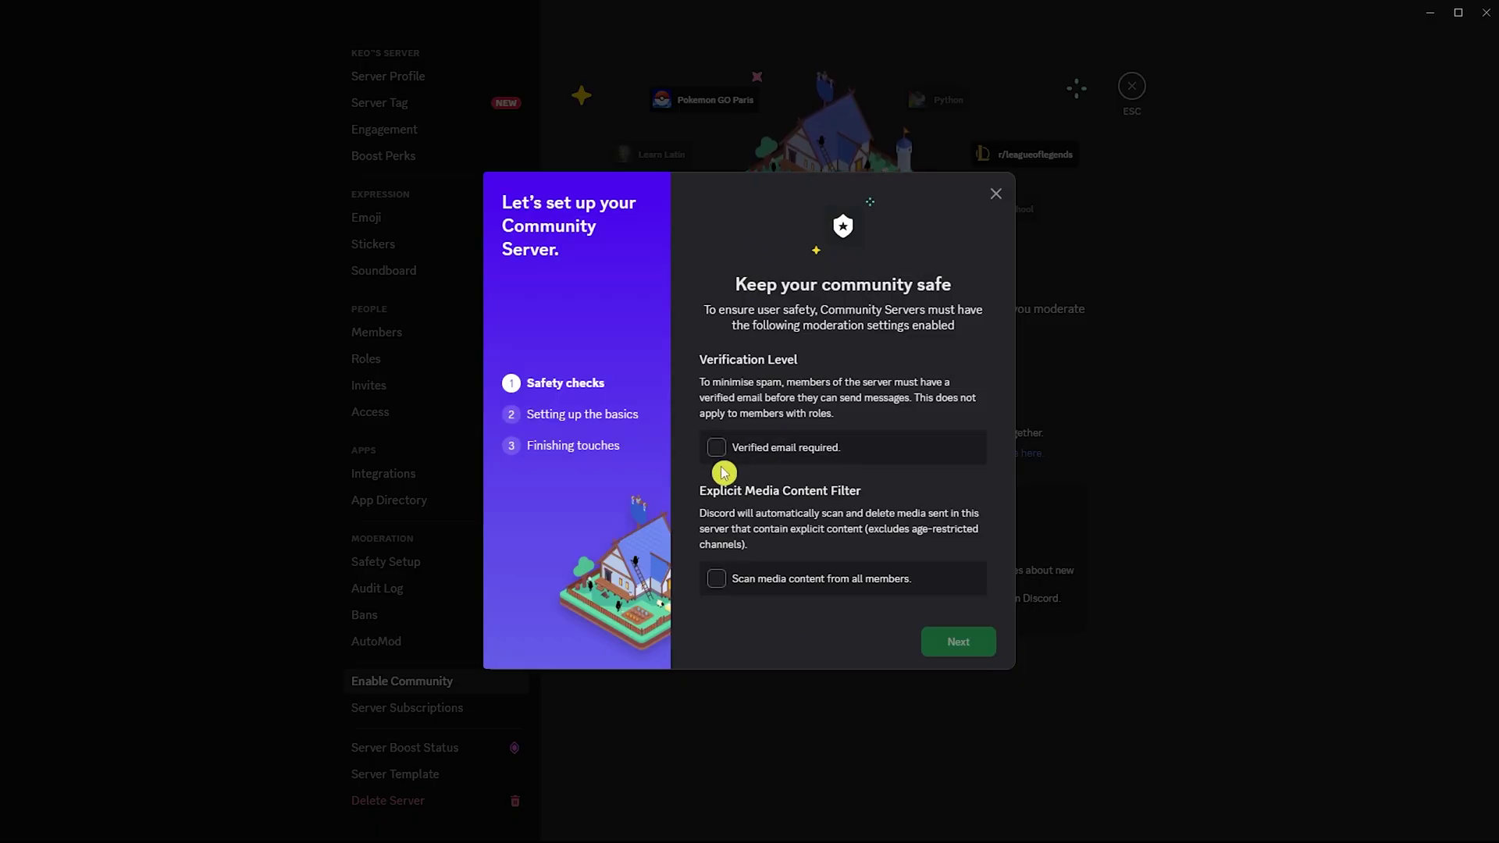
Require verified email and media scanning for all members, keep the default channels, and finish setup.
click(716, 448)
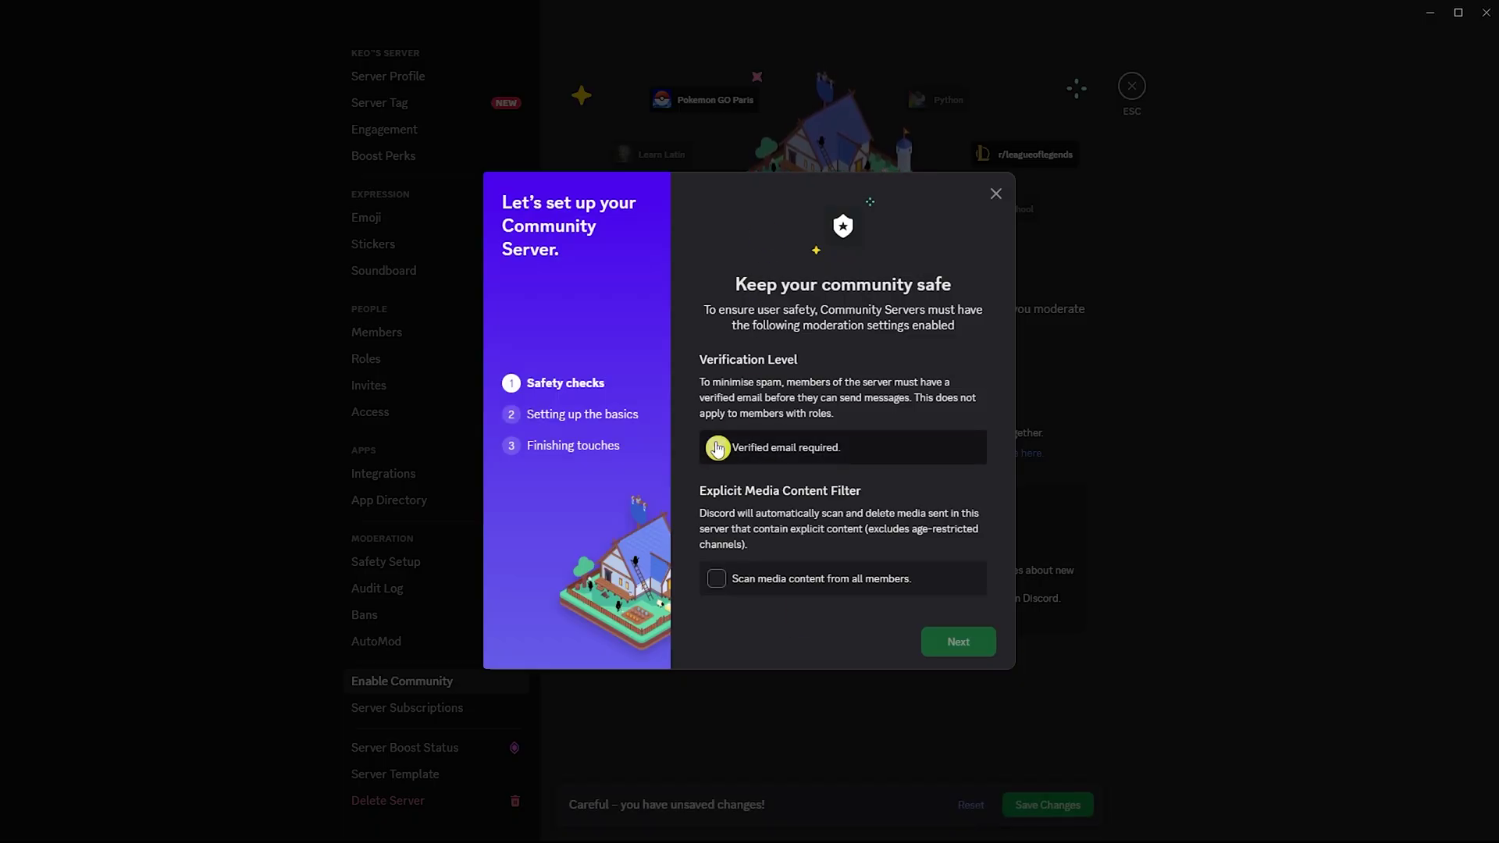
click(716, 578)
click(935, 642)
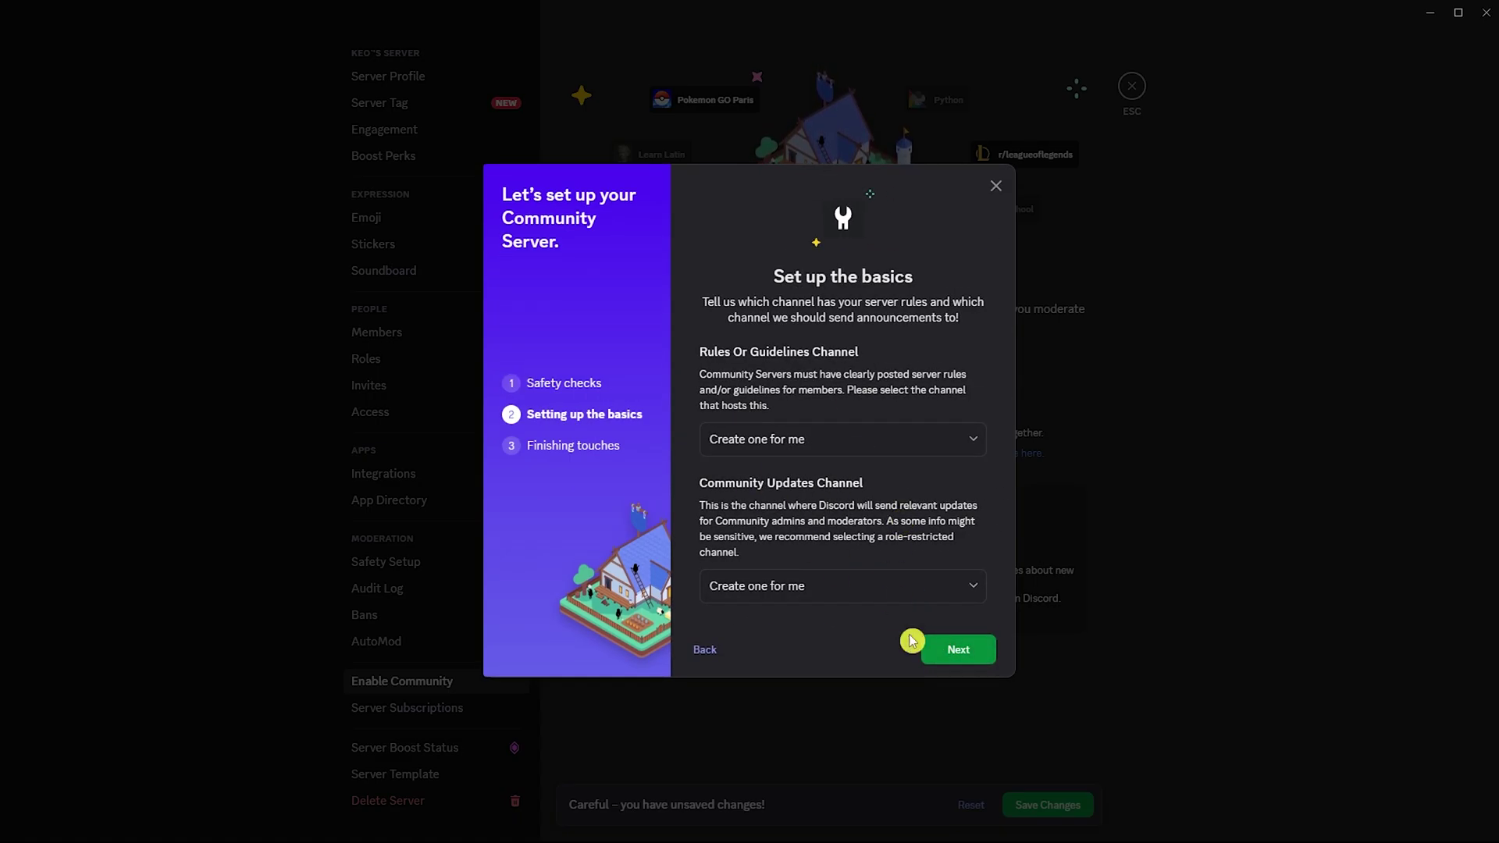
click(935, 657)
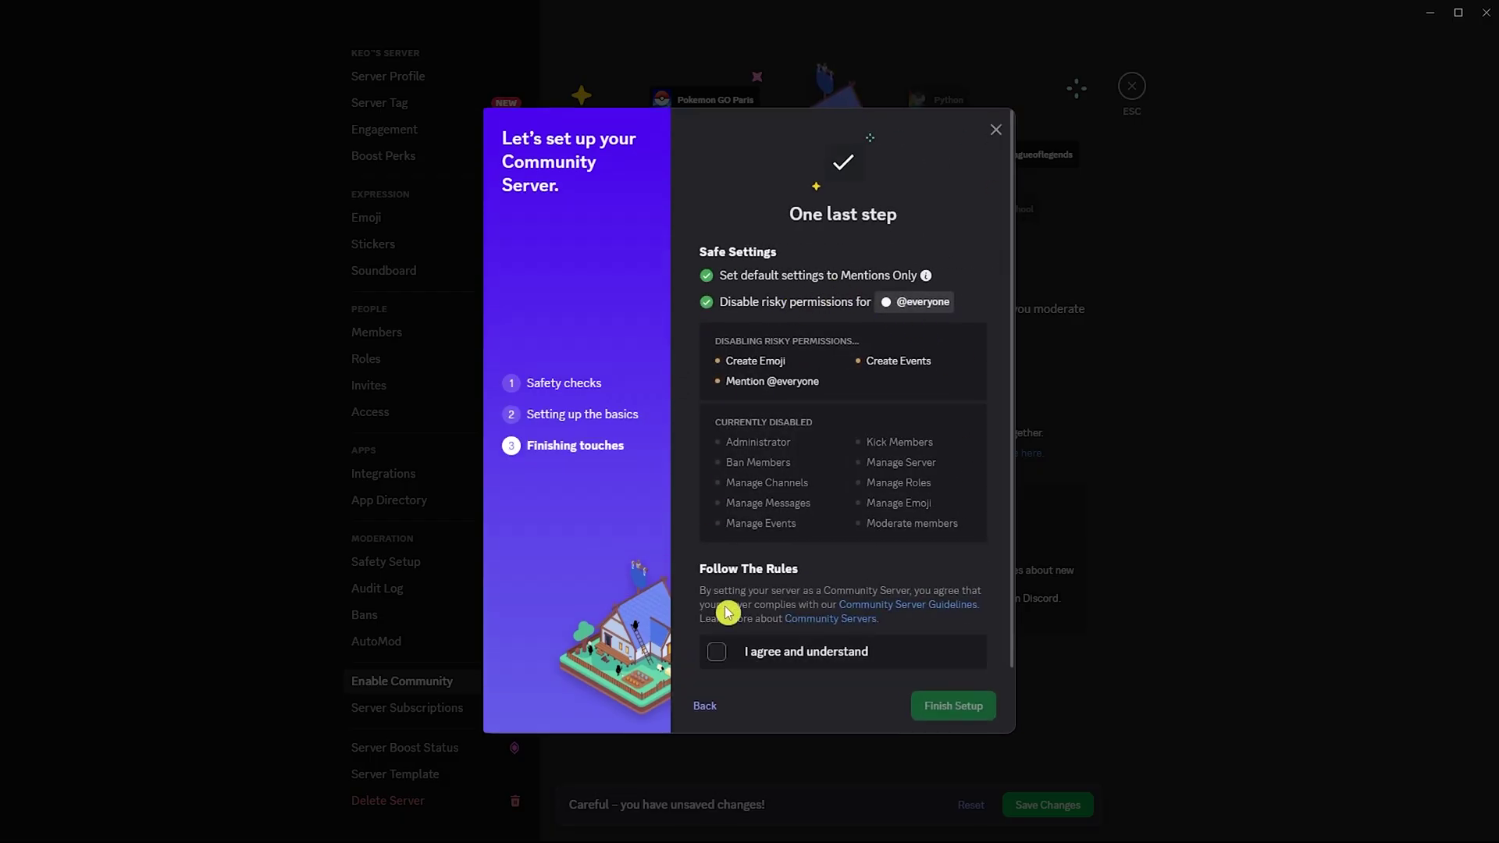
click(716, 652)
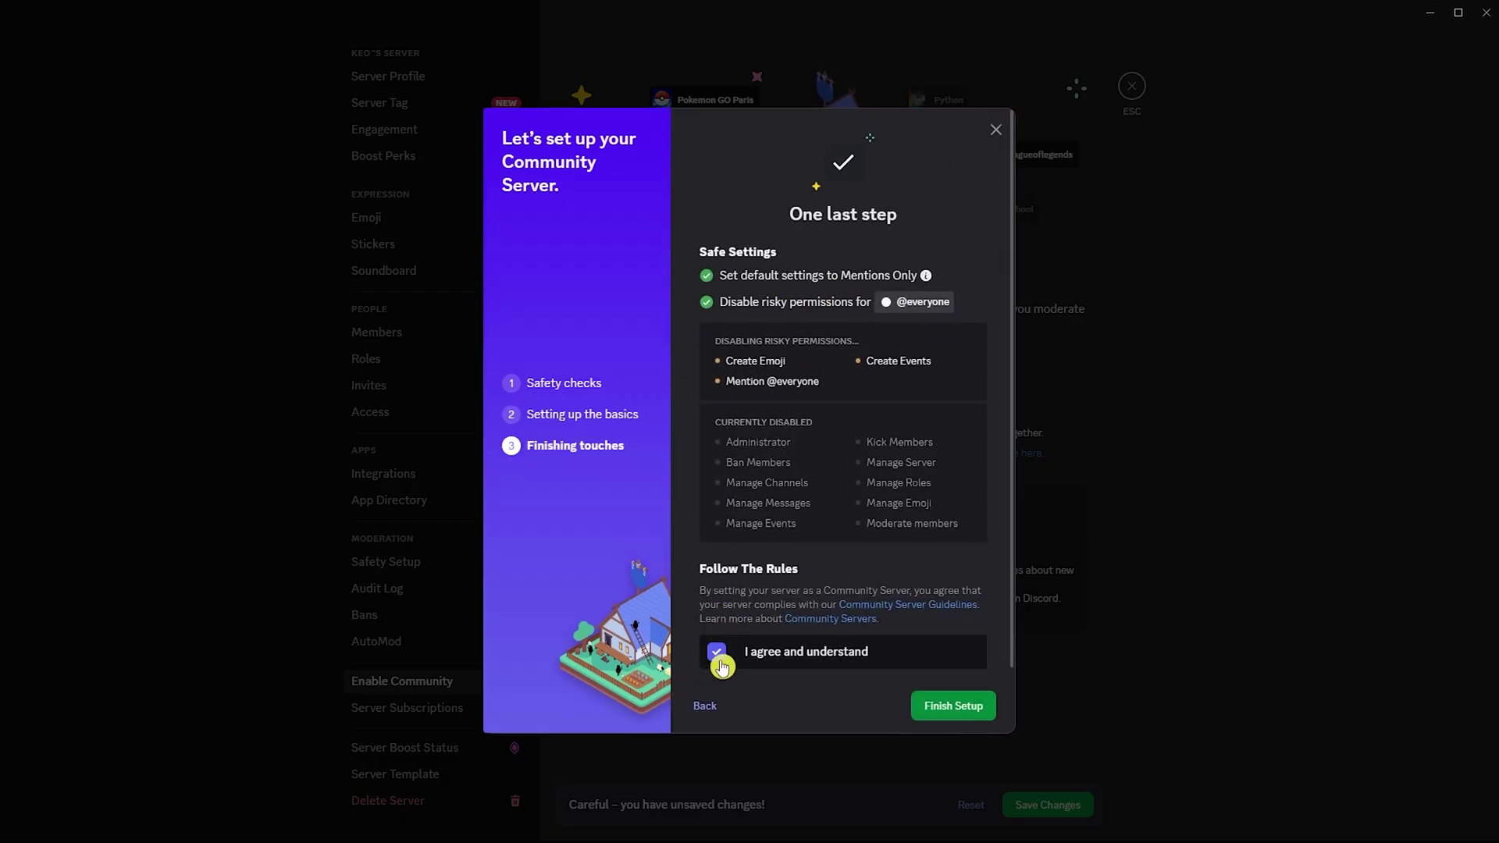
click(947, 713)
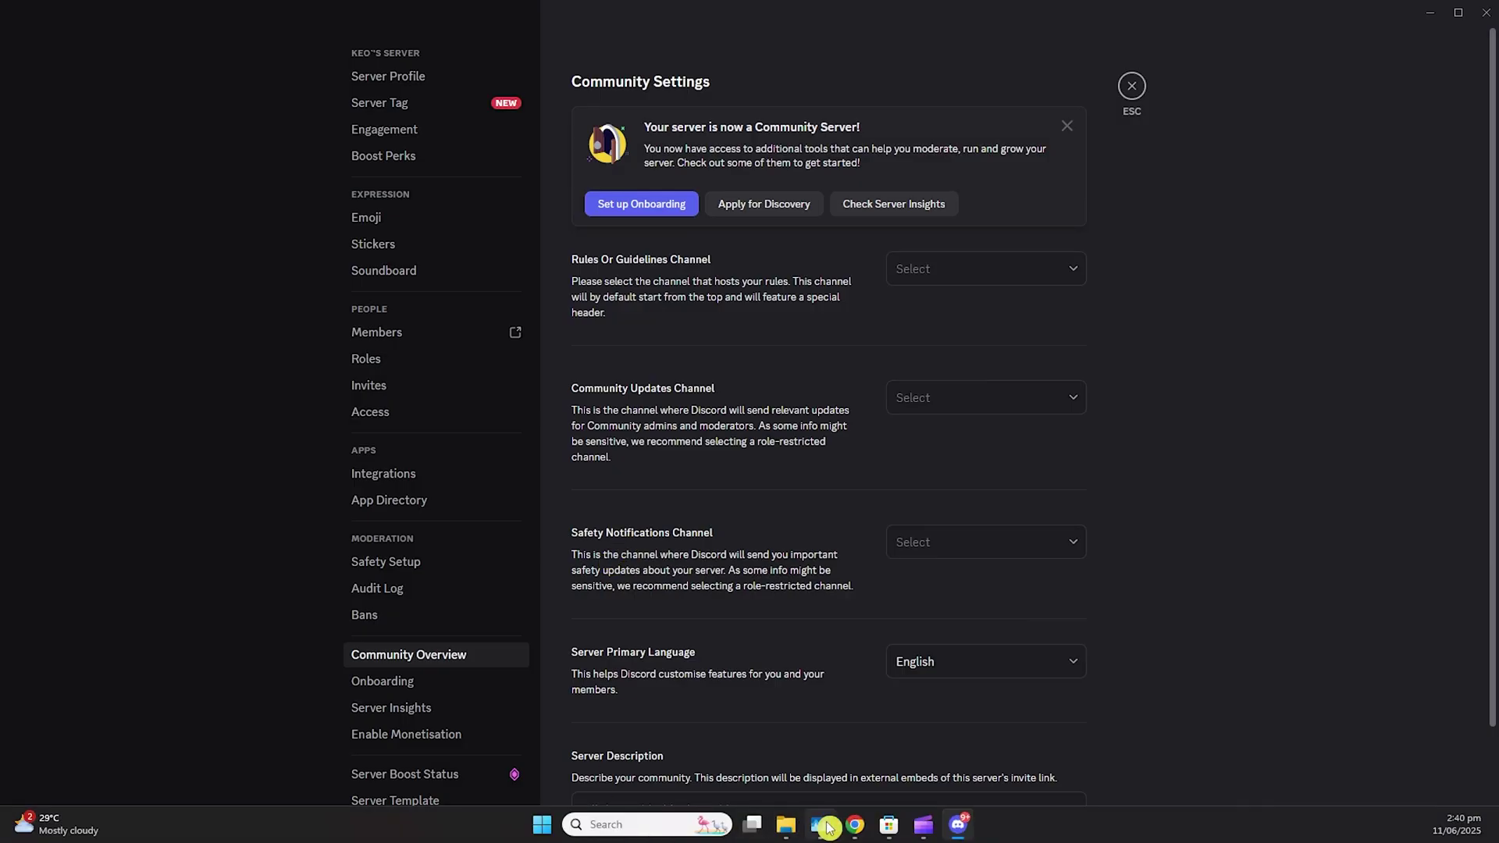
In the Developer Portal, create a new application named 'Sample Dev Badge', accepting the developer terms.
click(855, 827)
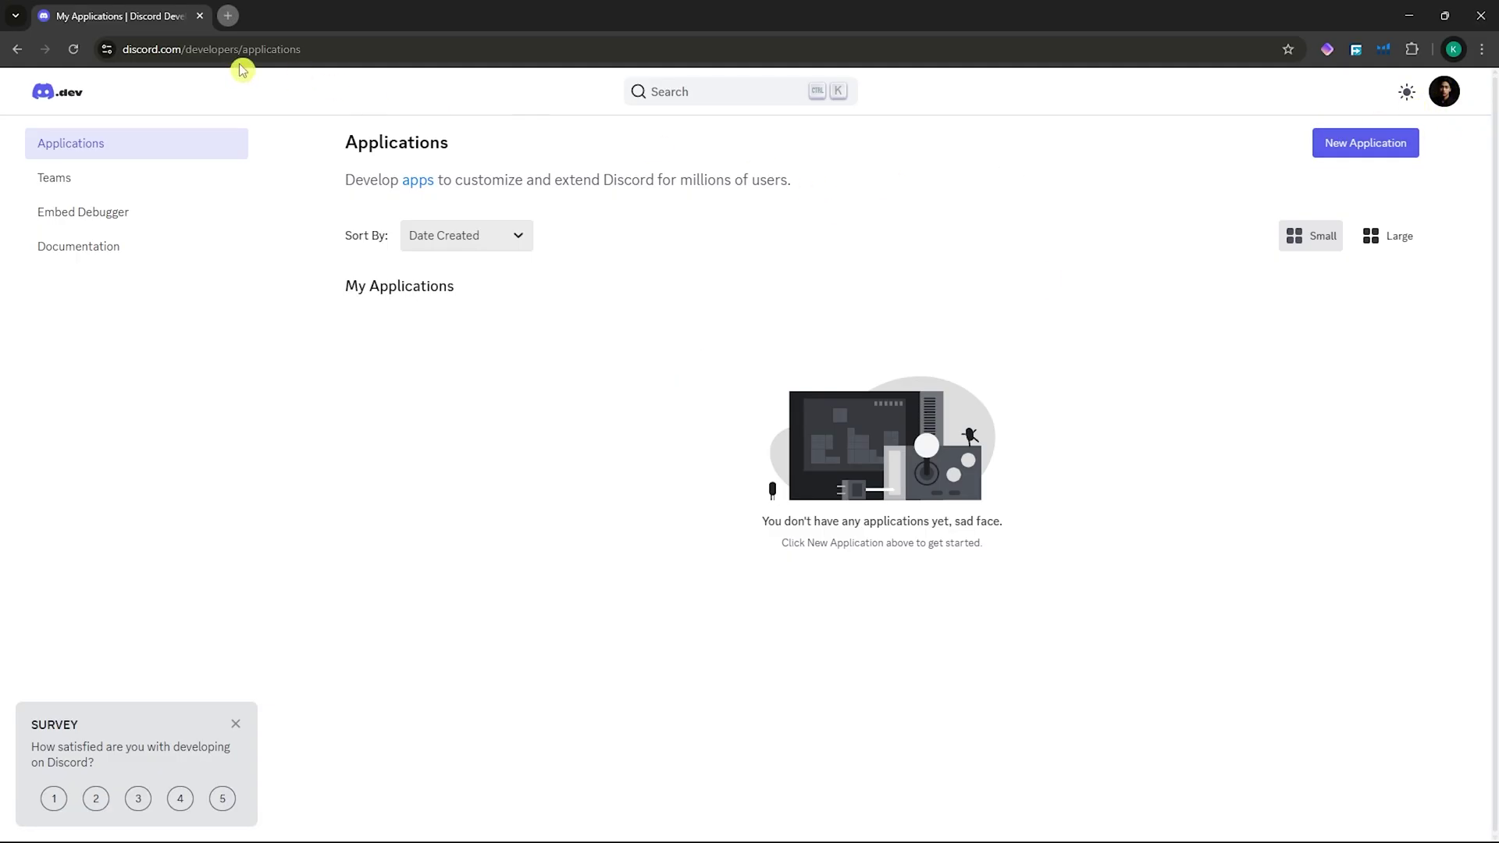
click(128, 50)
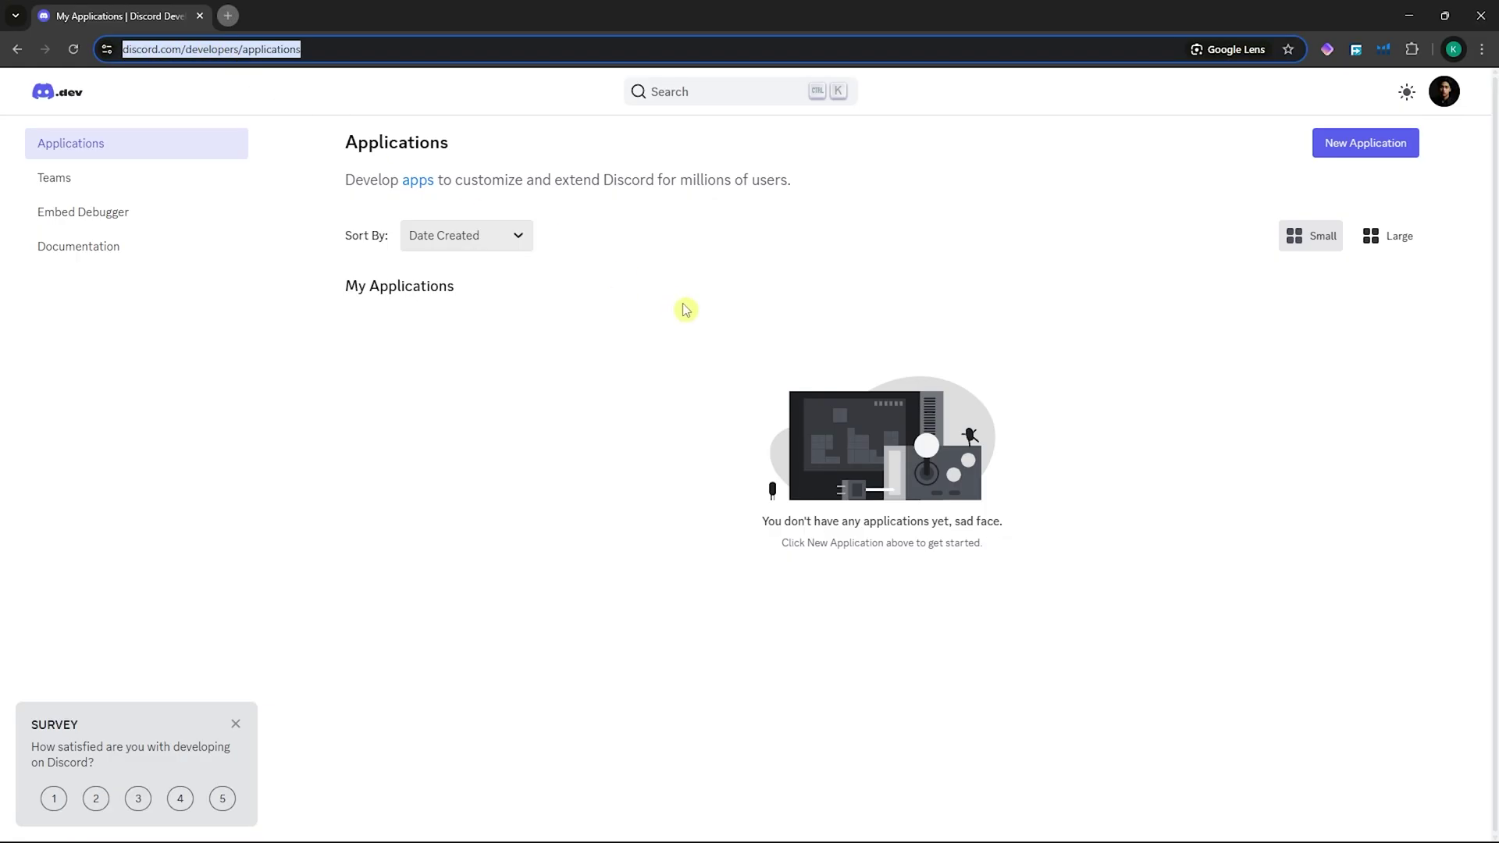
double_click(703, 317)
click(890, 281)
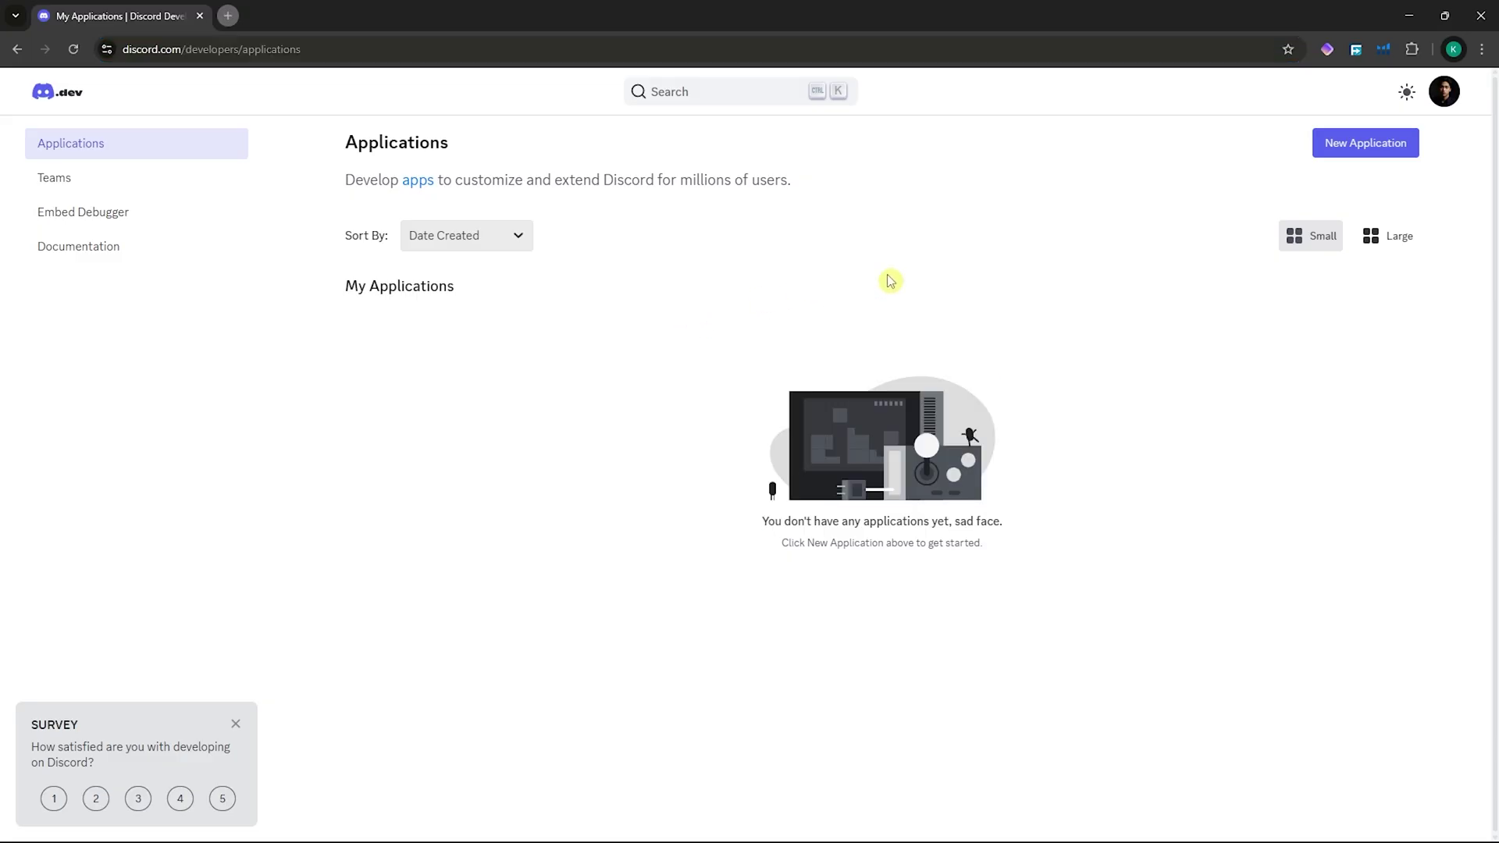
click(1377, 156)
click(805, 427)
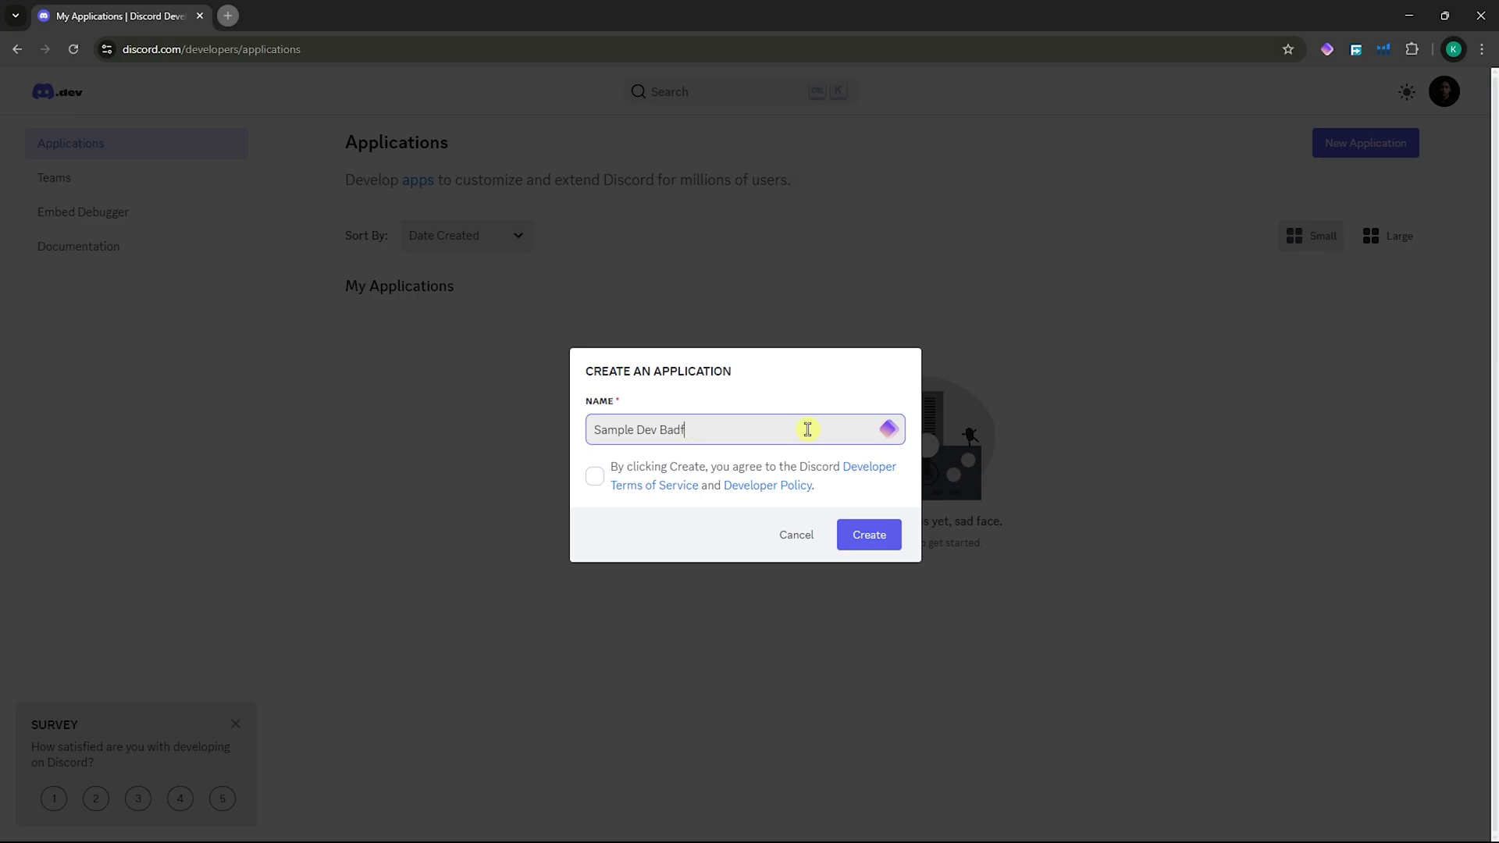
click(599, 485)
click(869, 538)
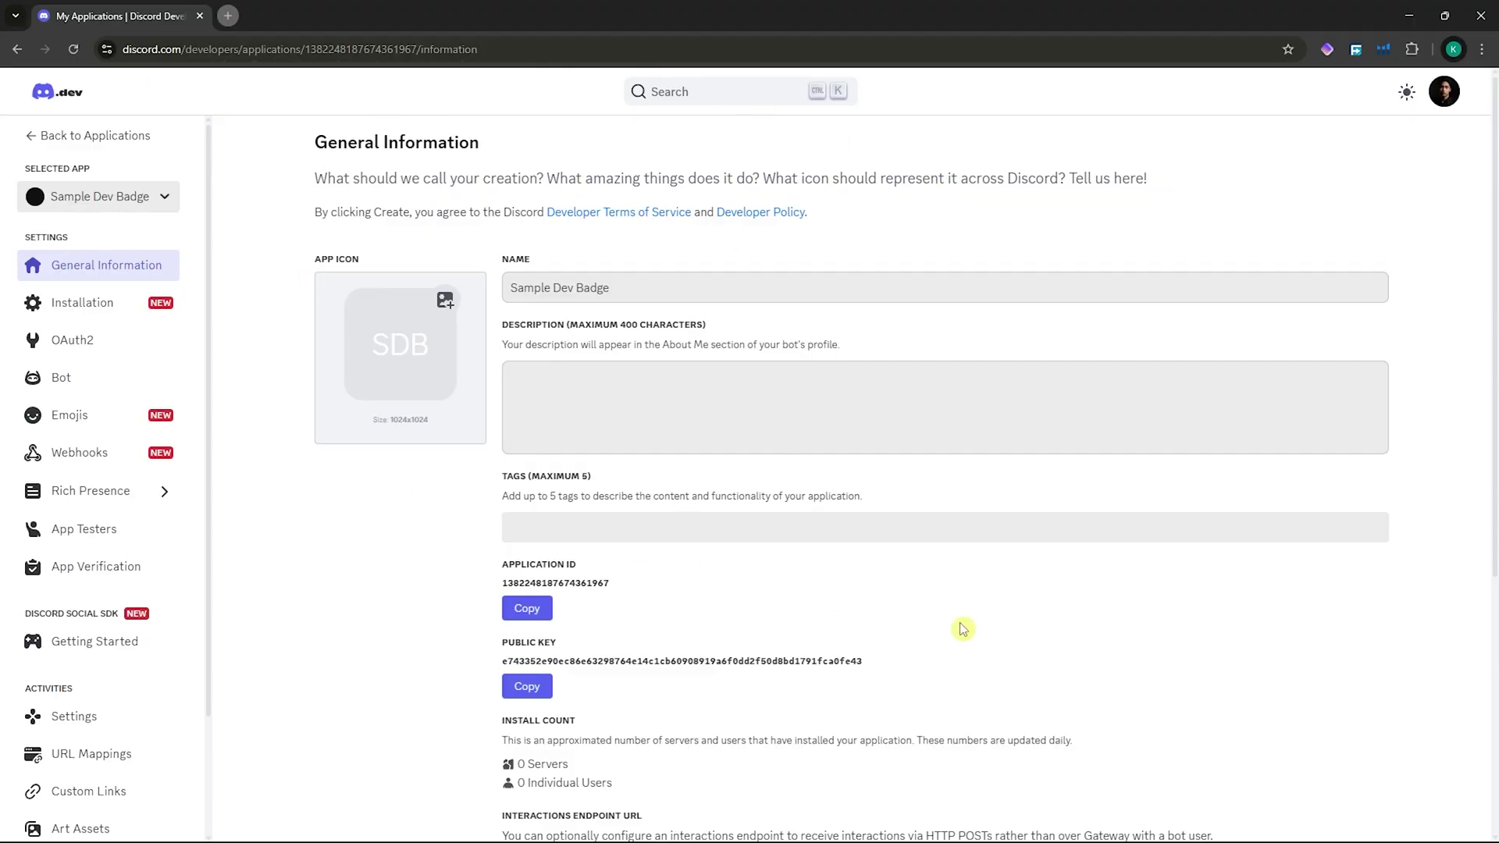
Turn on the privileged gateway intents in the Bot settings and save the changes.
click(36, 378)
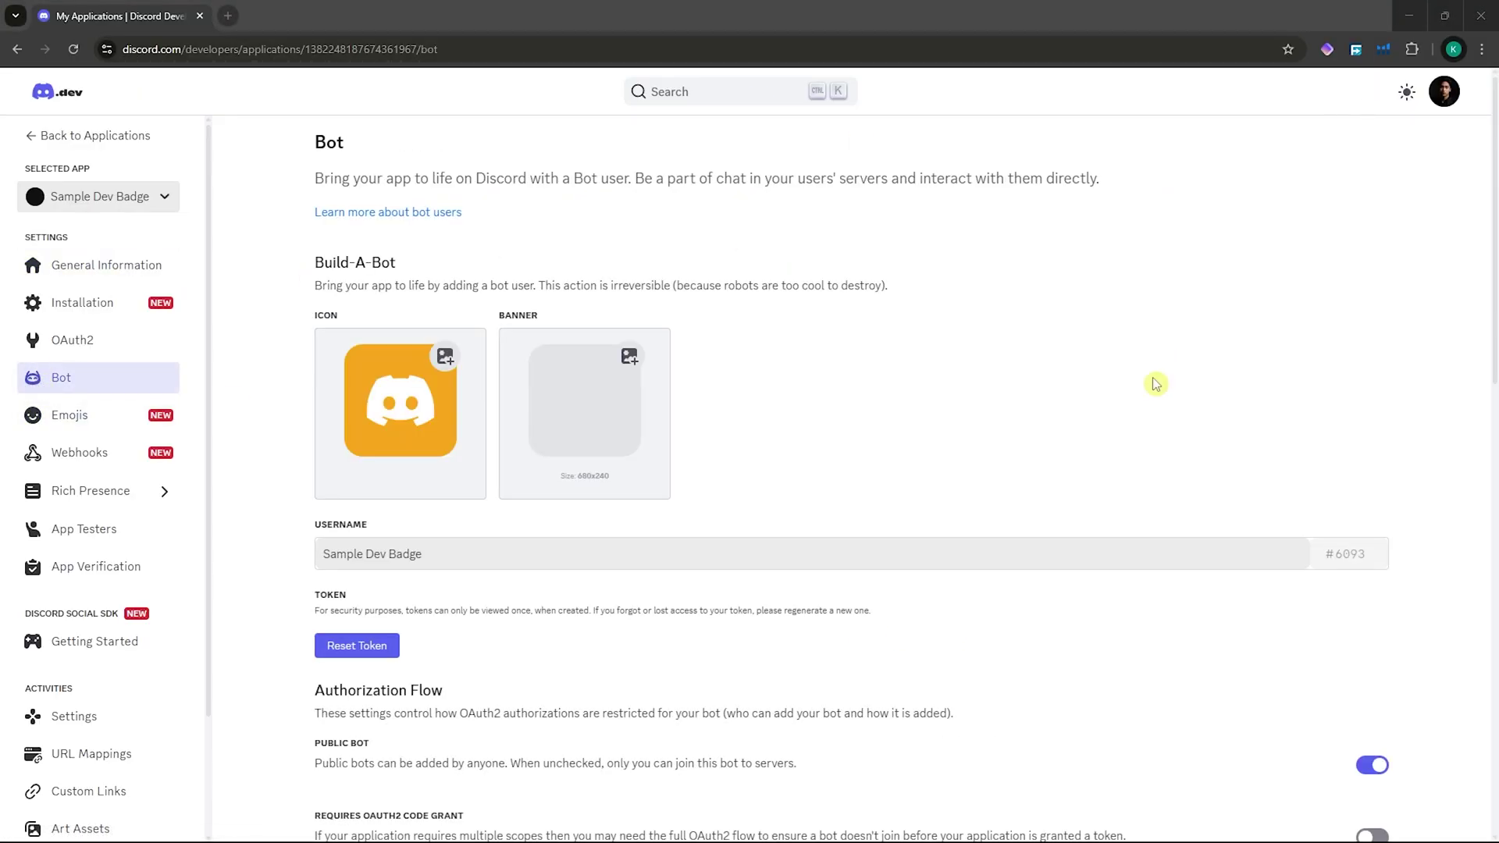
scroll(1031, 358, down, 9)
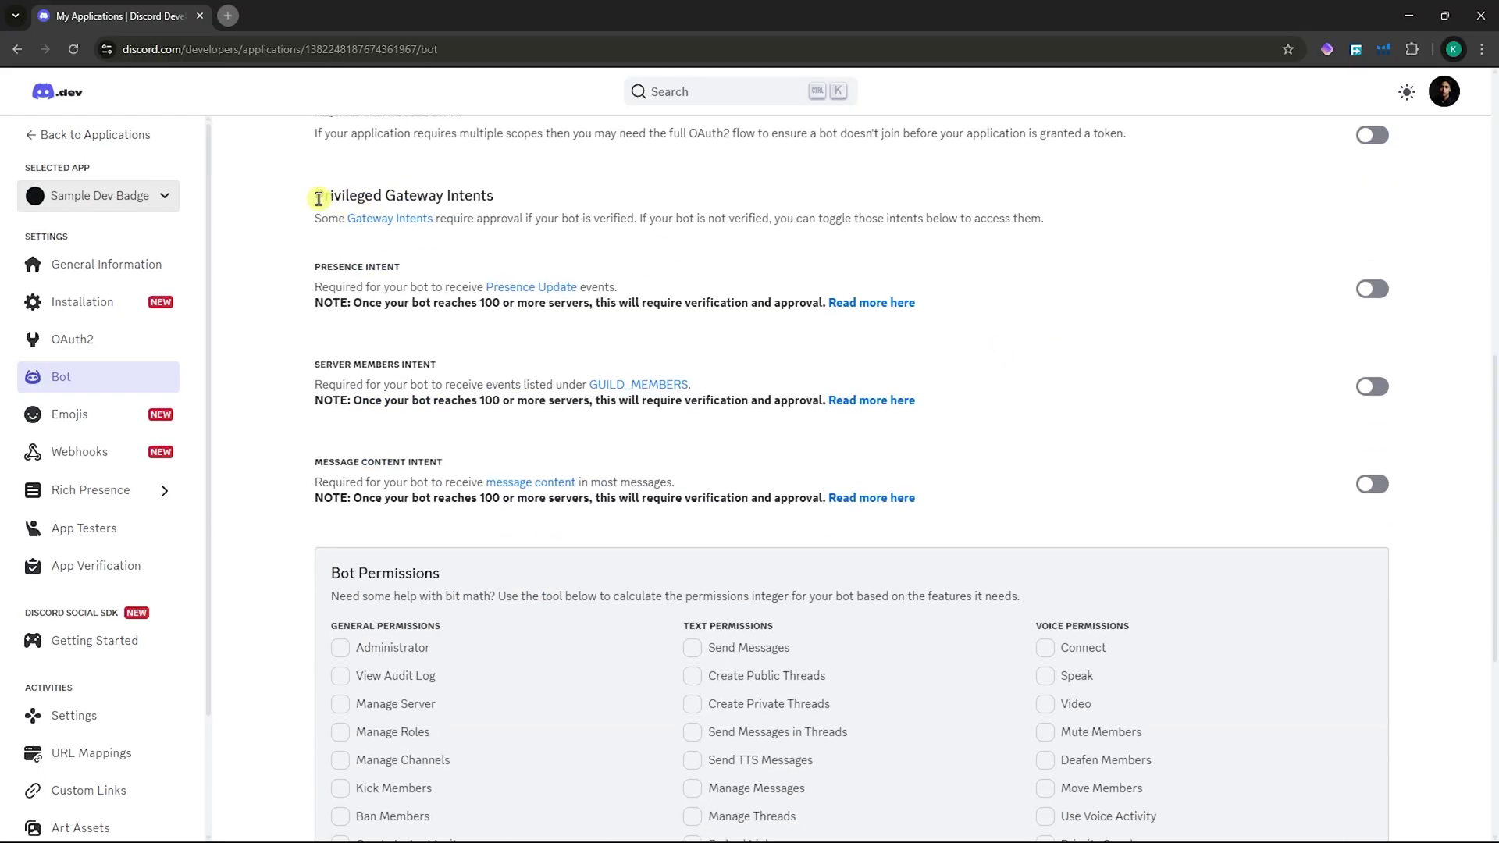
drag(315, 199, 490, 197)
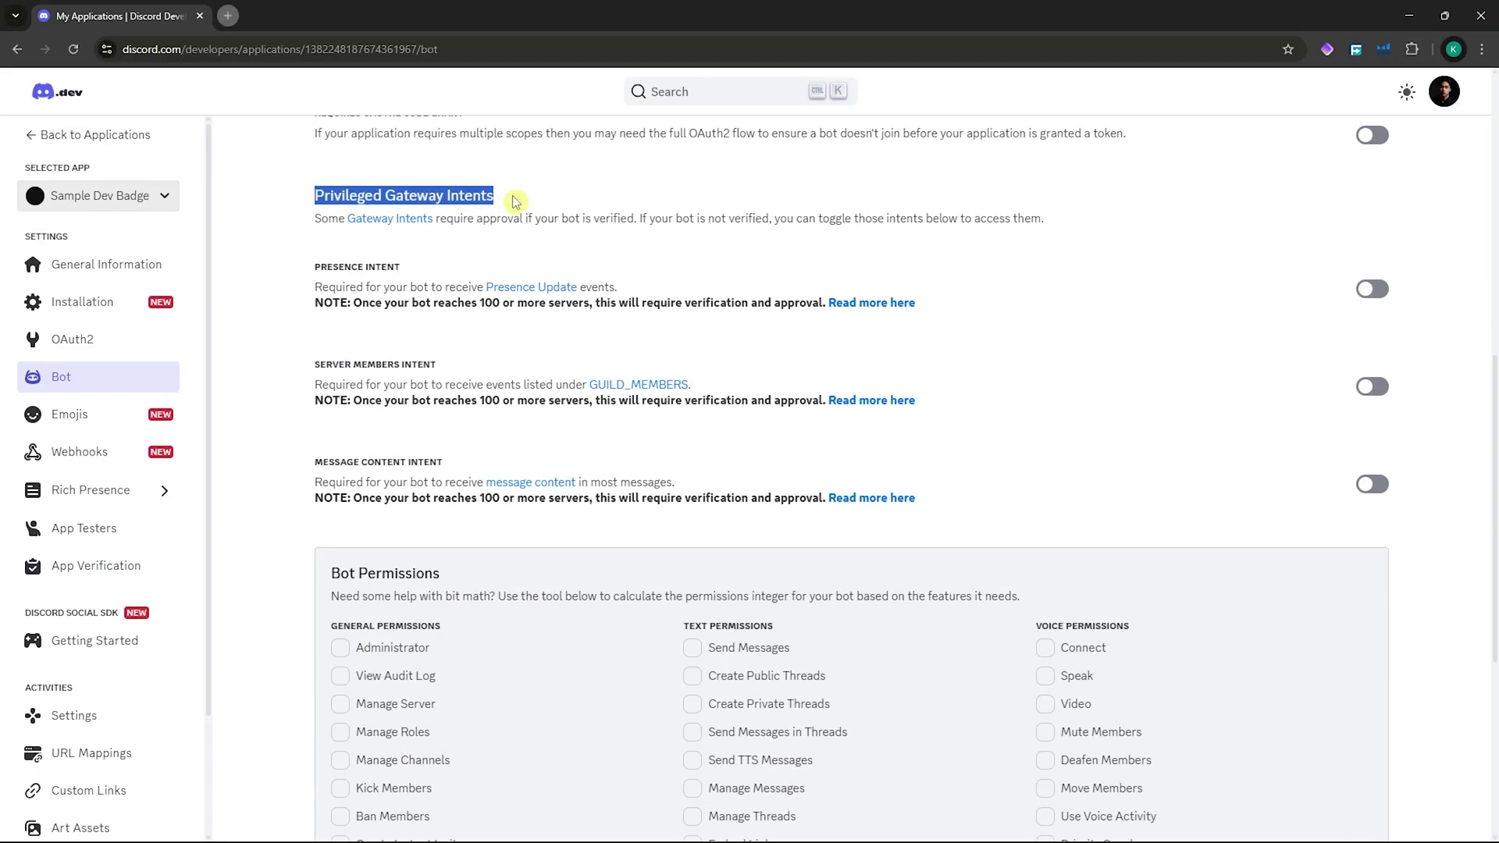
click(1366, 290)
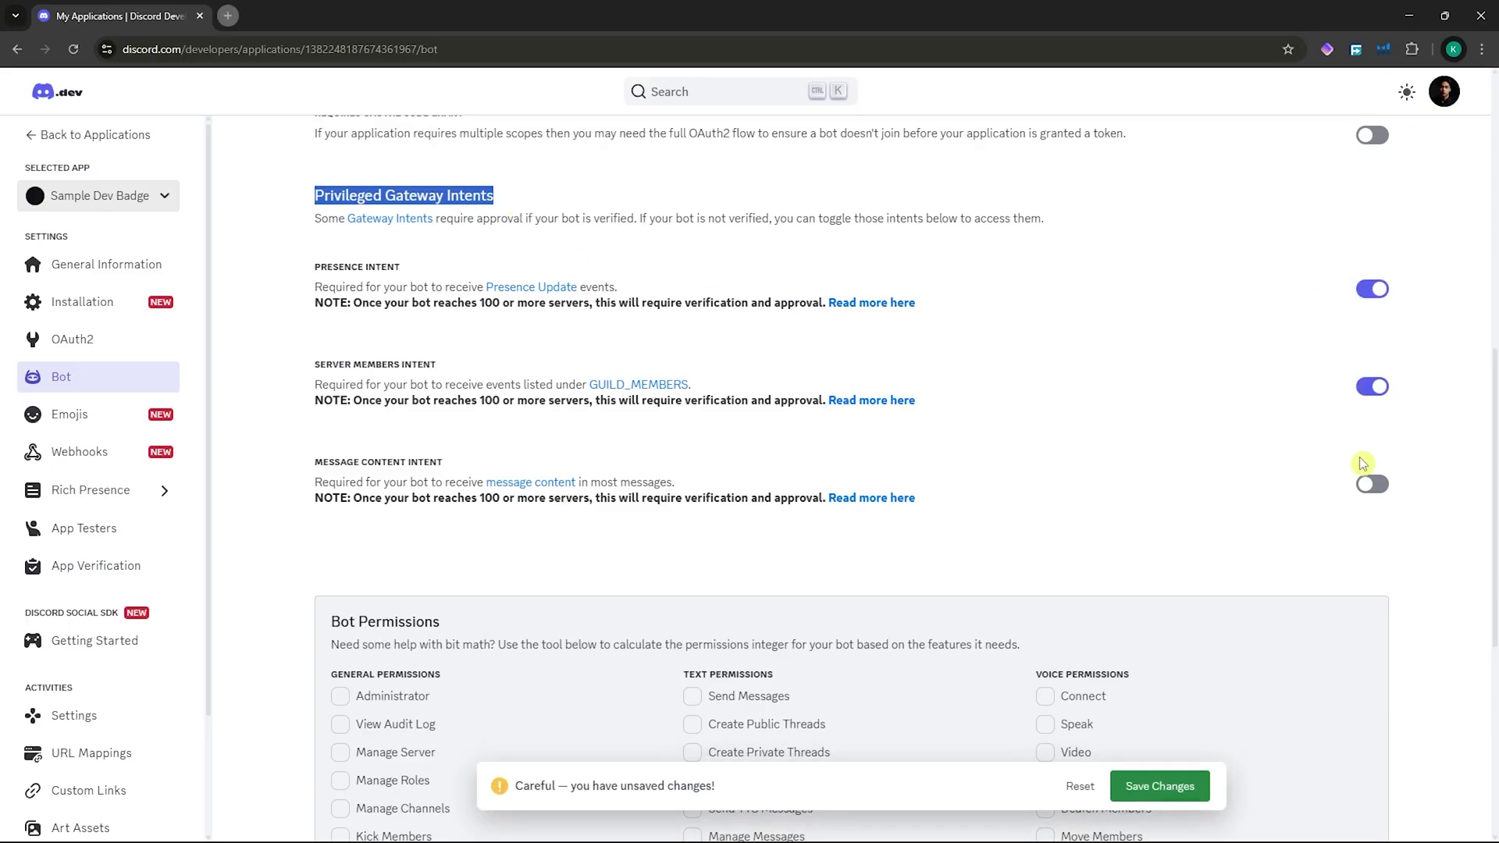
click(1171, 791)
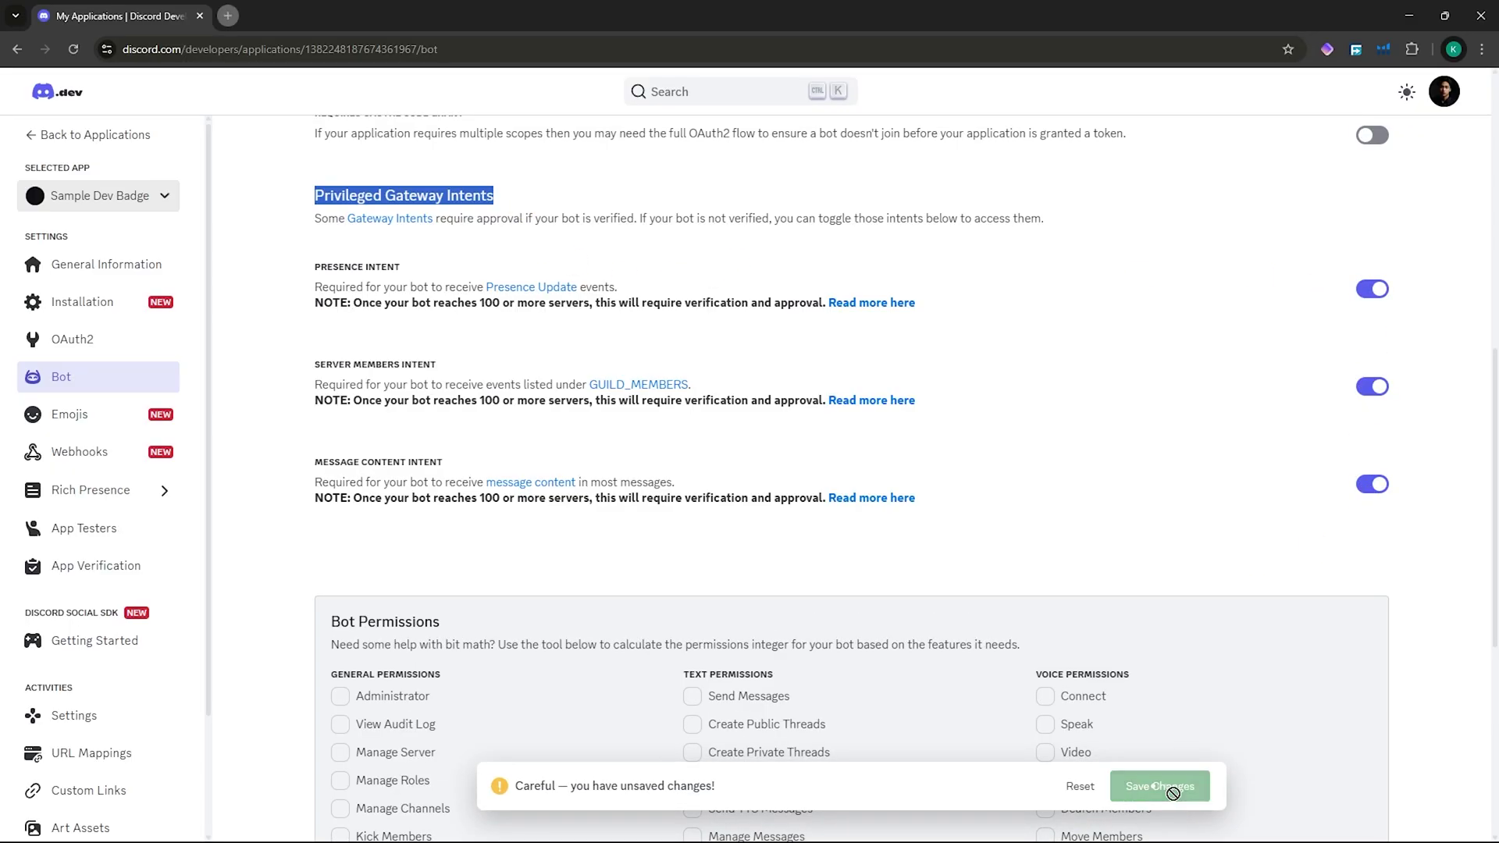
Reset the bot token, verify with the account password, and copy the new token.
scroll(502, 375, down, 5)
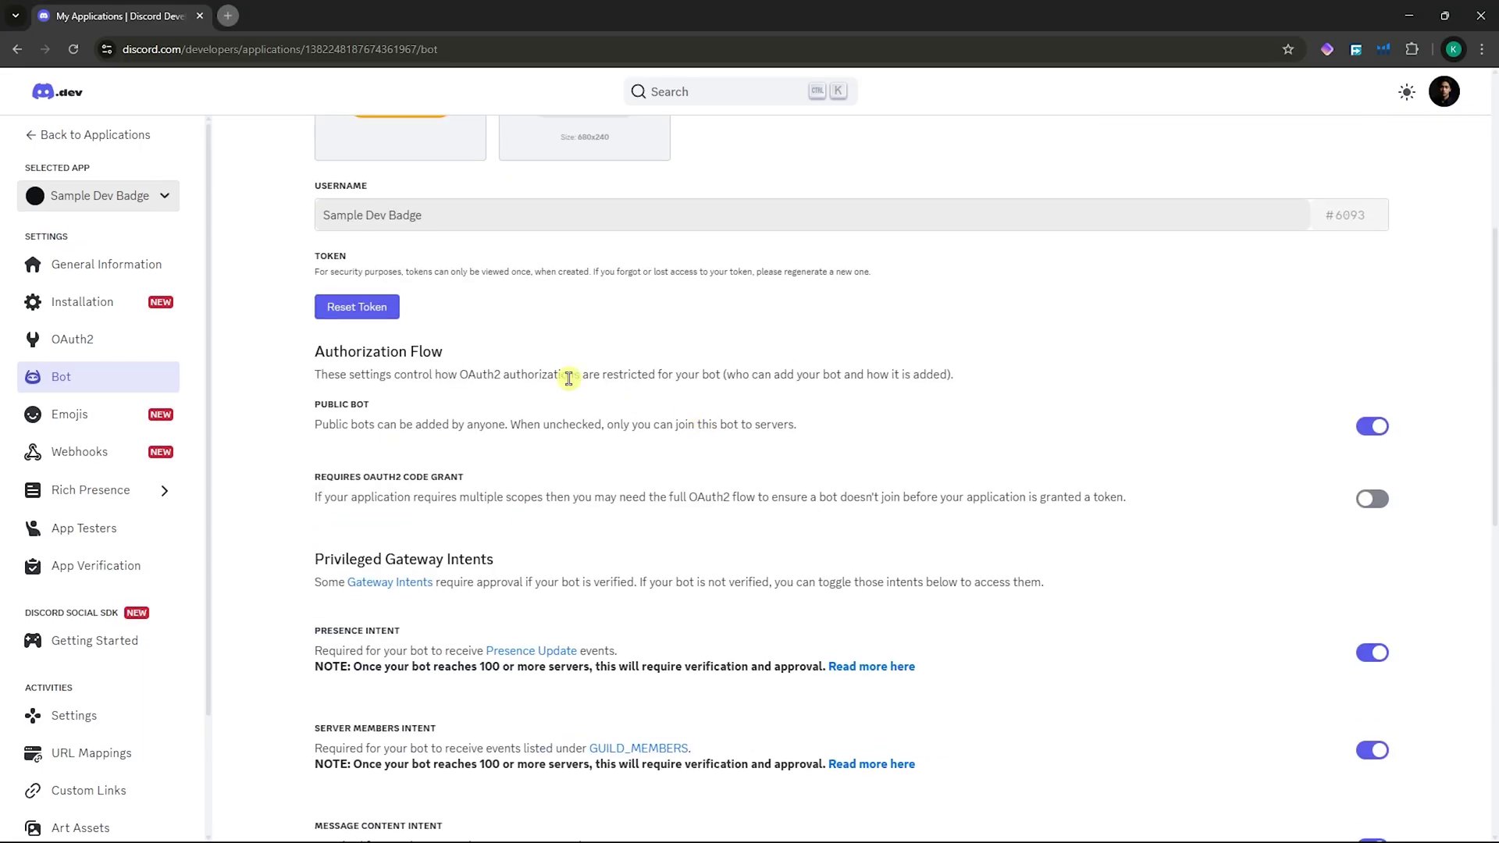
click(340, 312)
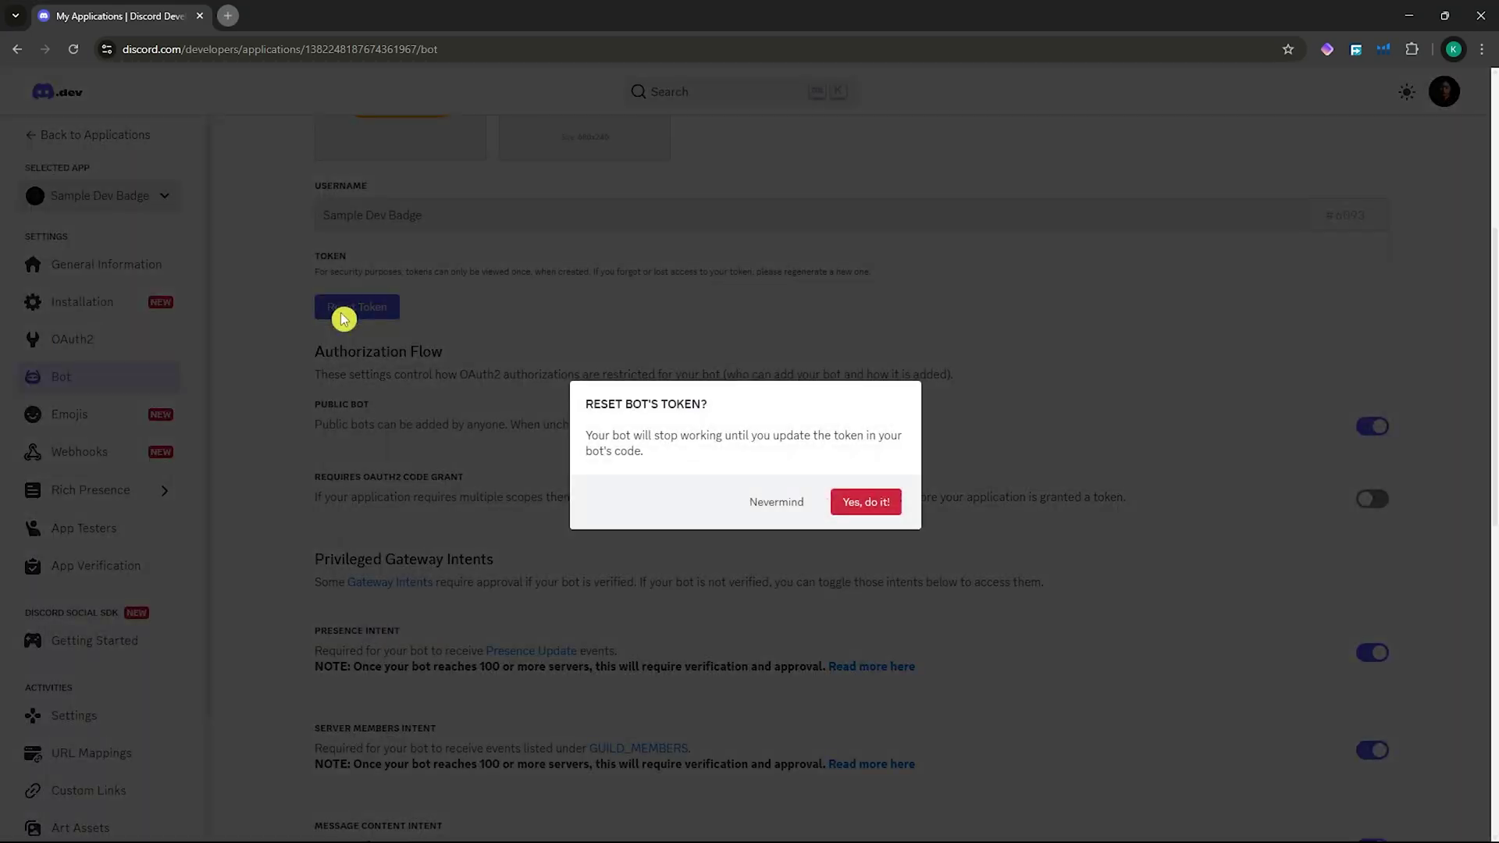
click(865, 512)
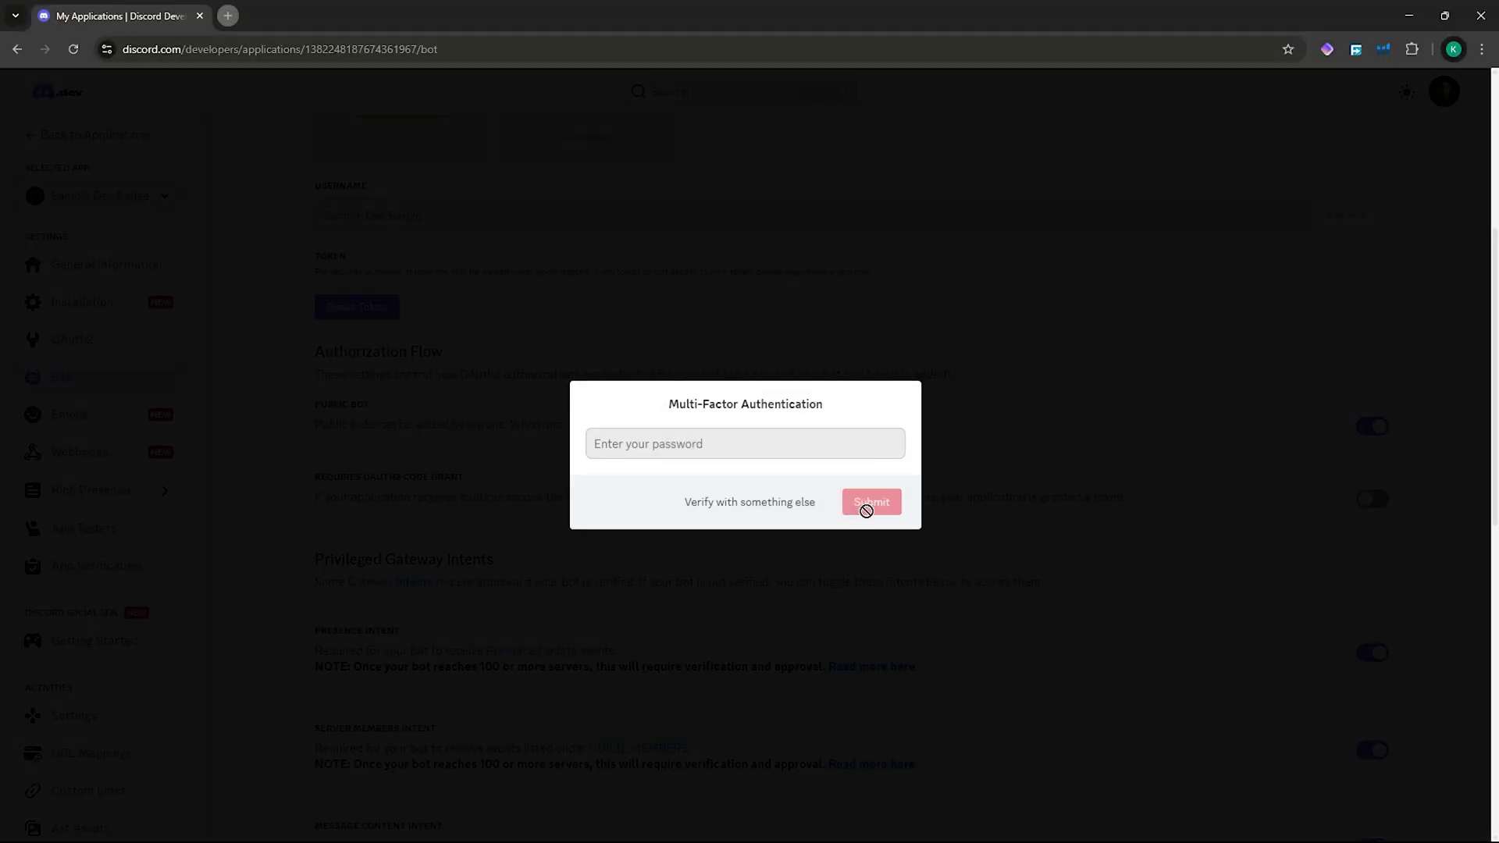
click(773, 450)
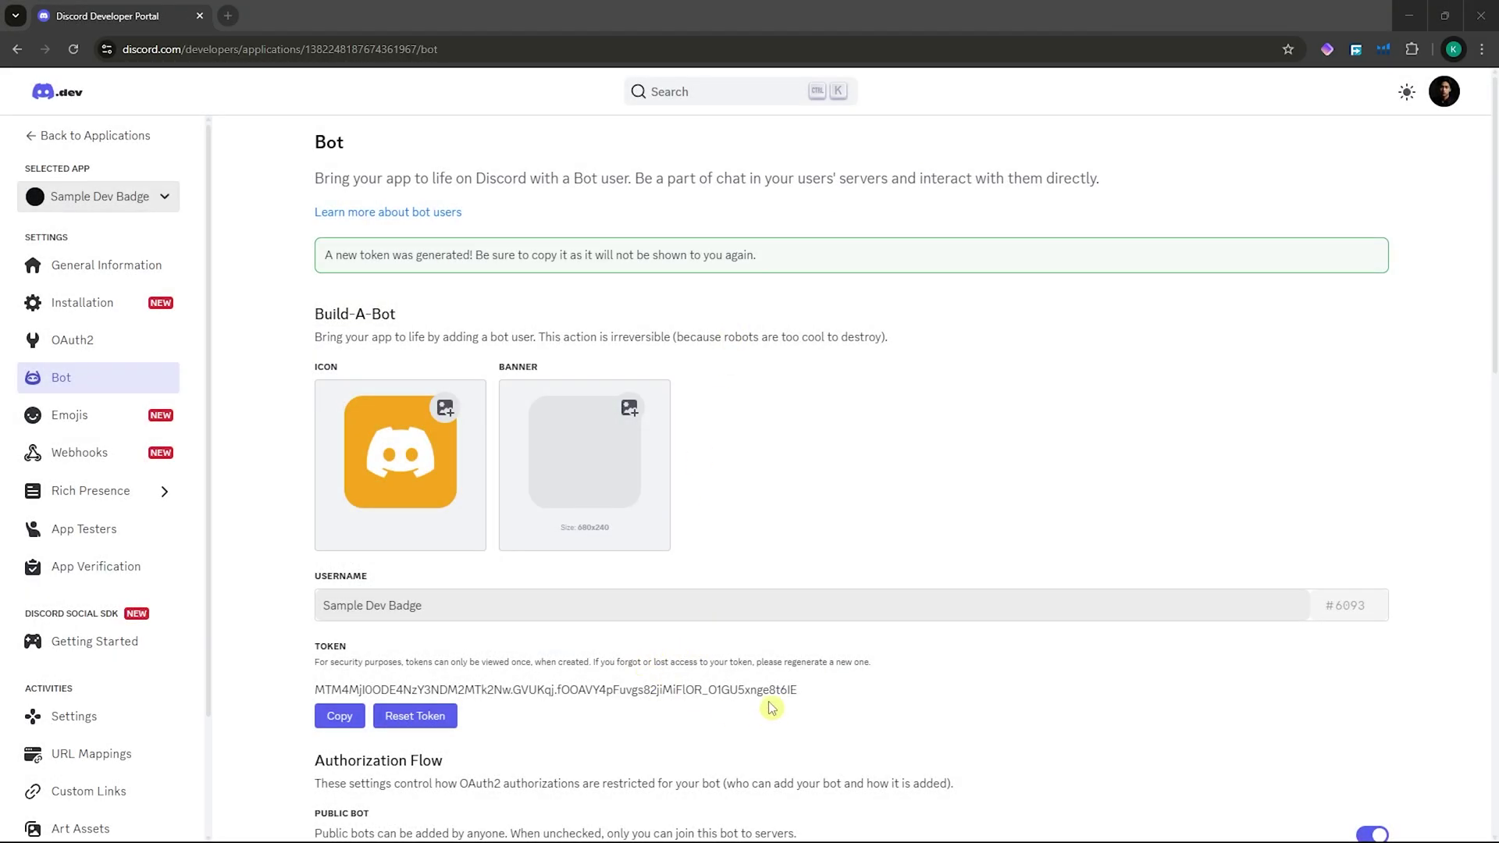
click(341, 725)
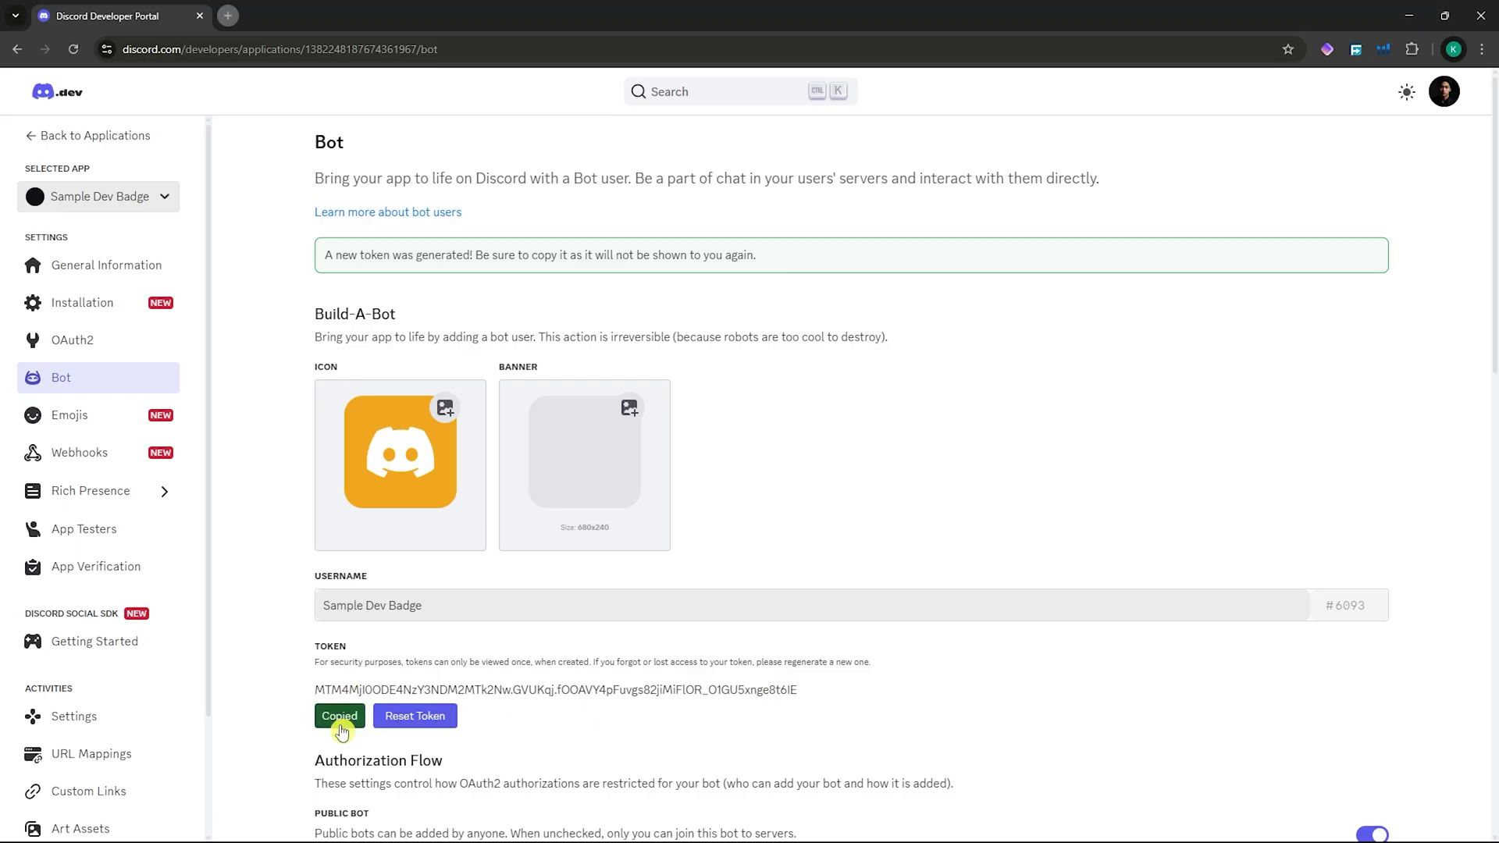
Go to botghost.com in a new tab and authorise BotGhost to access the Discord account.
click(228, 16)
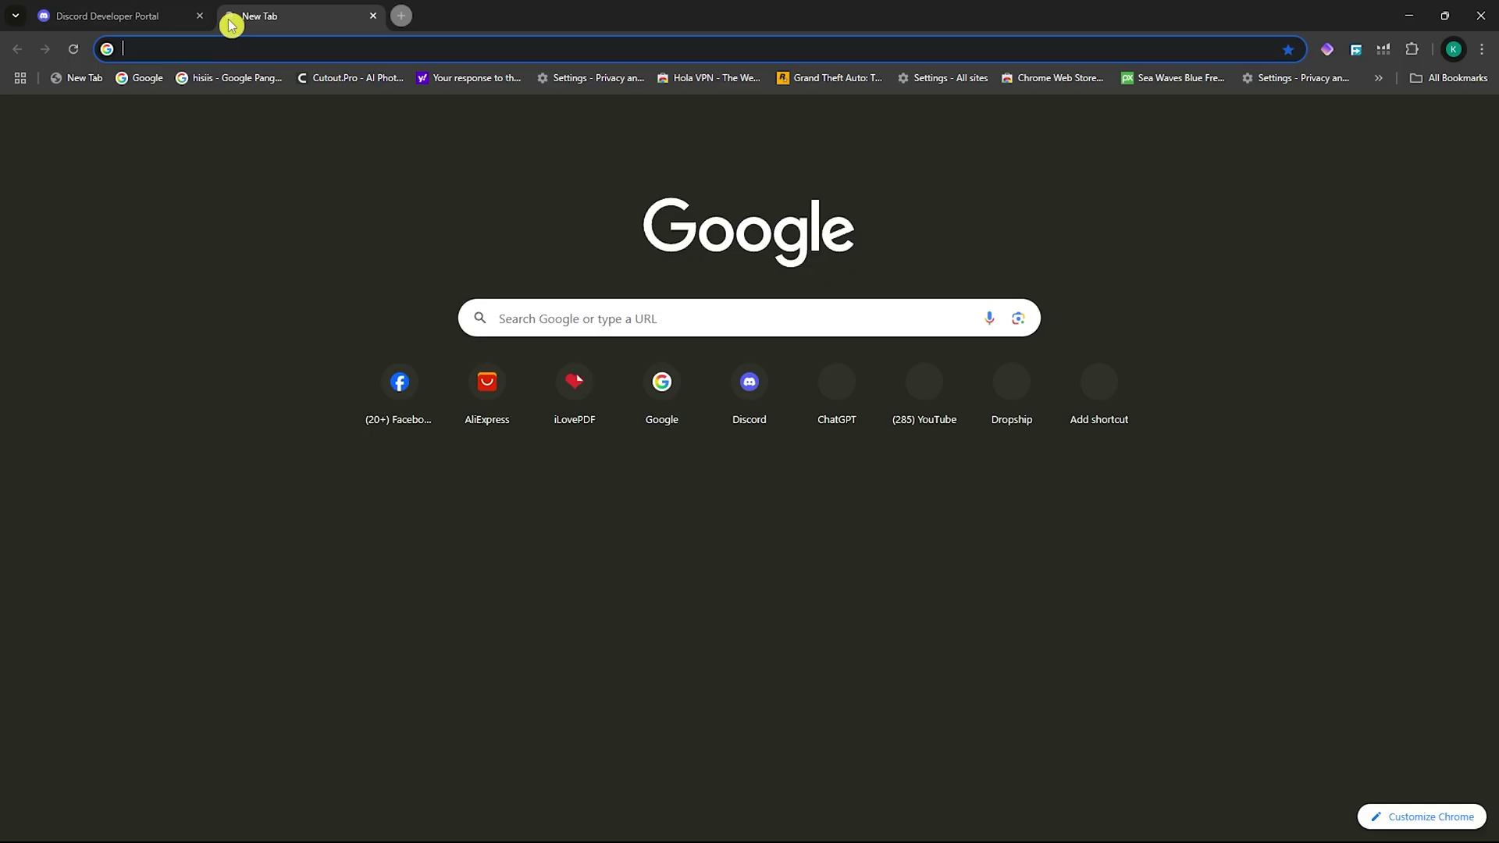
text(botghost.com)
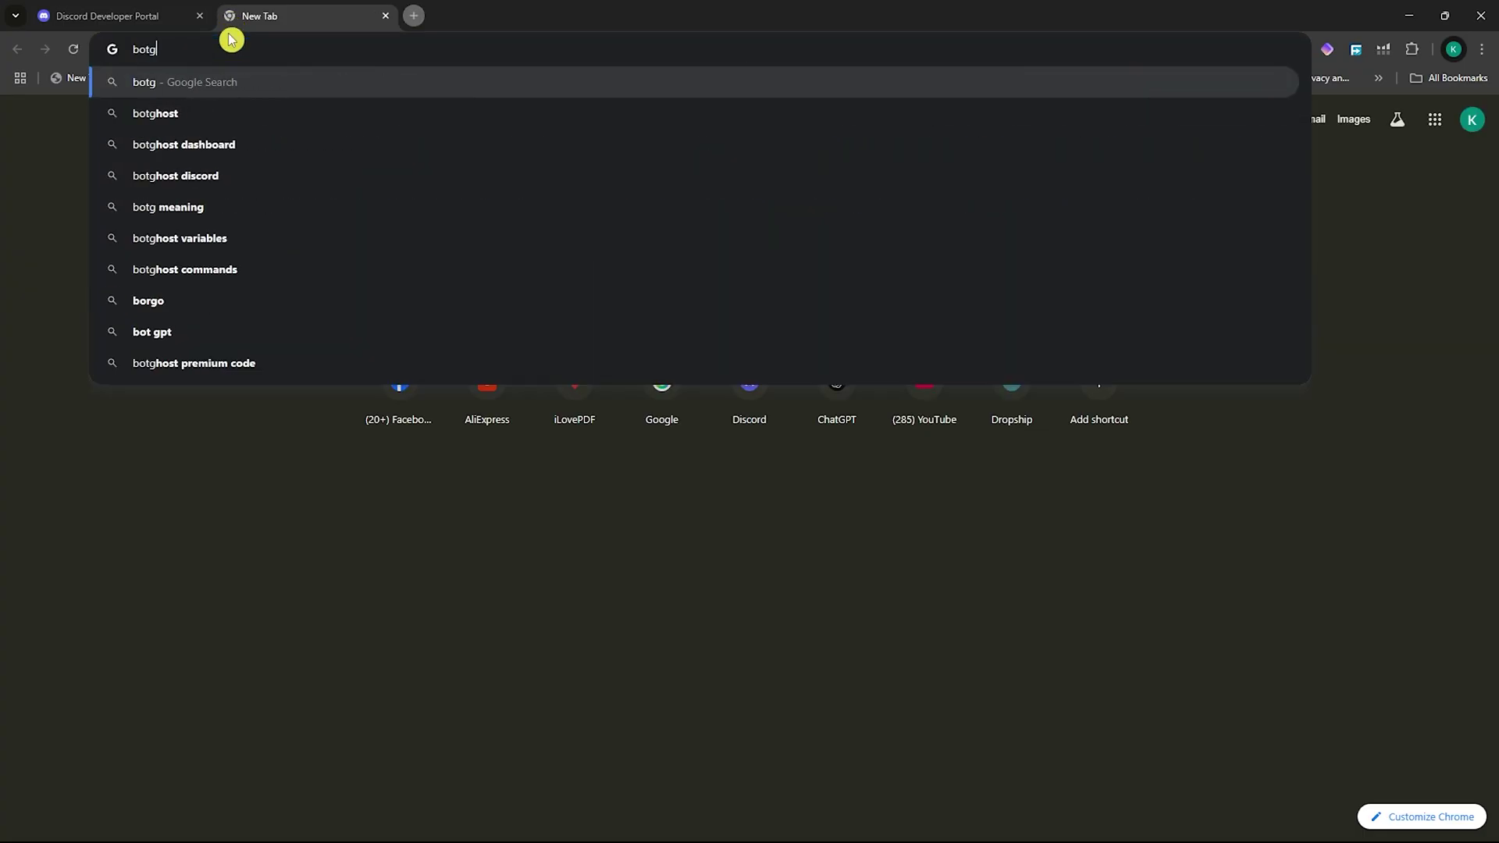
key(Return)
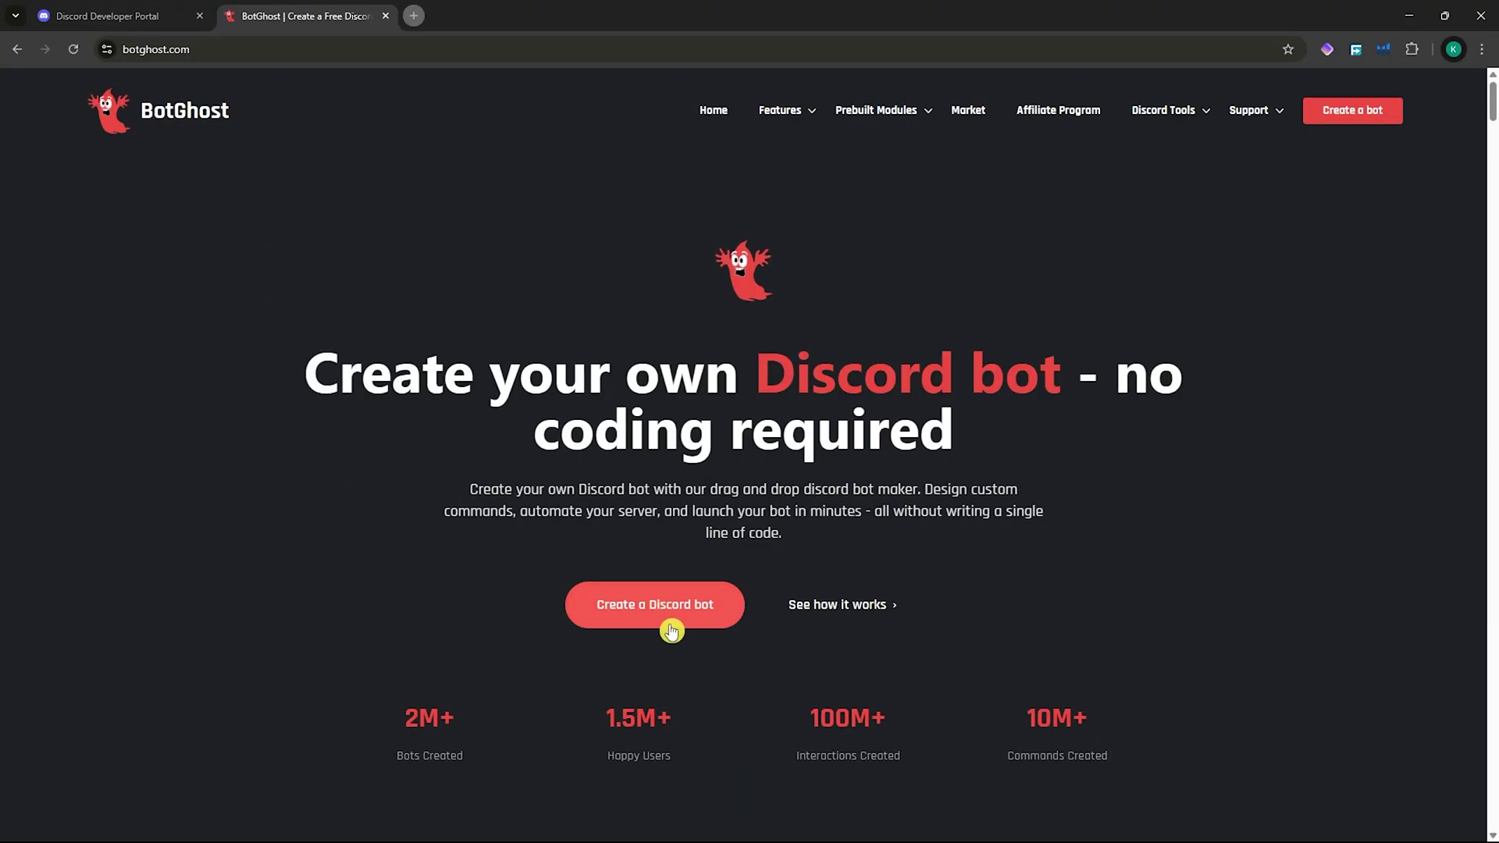
click(664, 610)
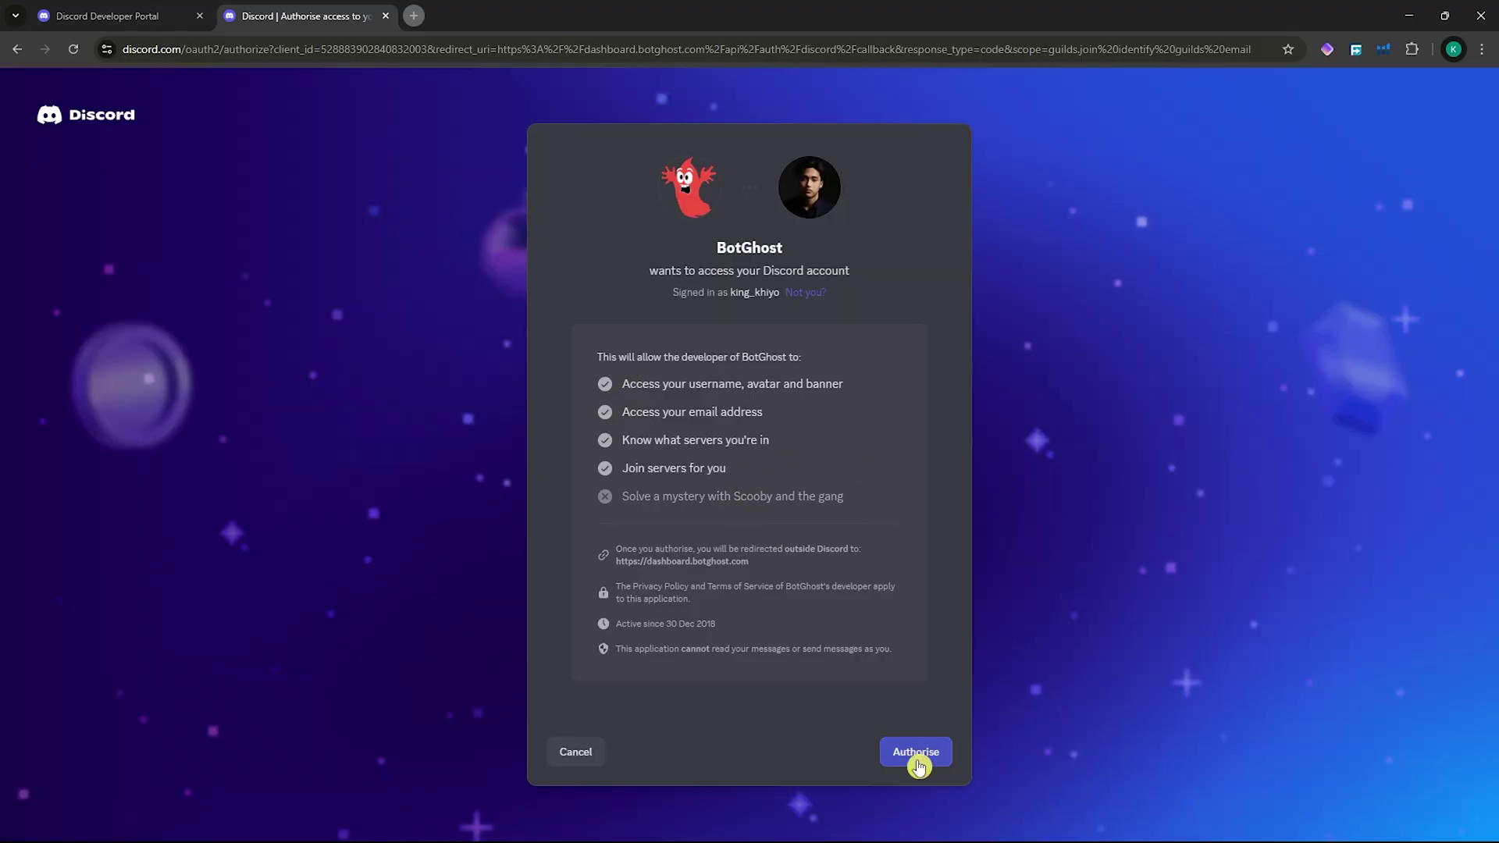
click(918, 758)
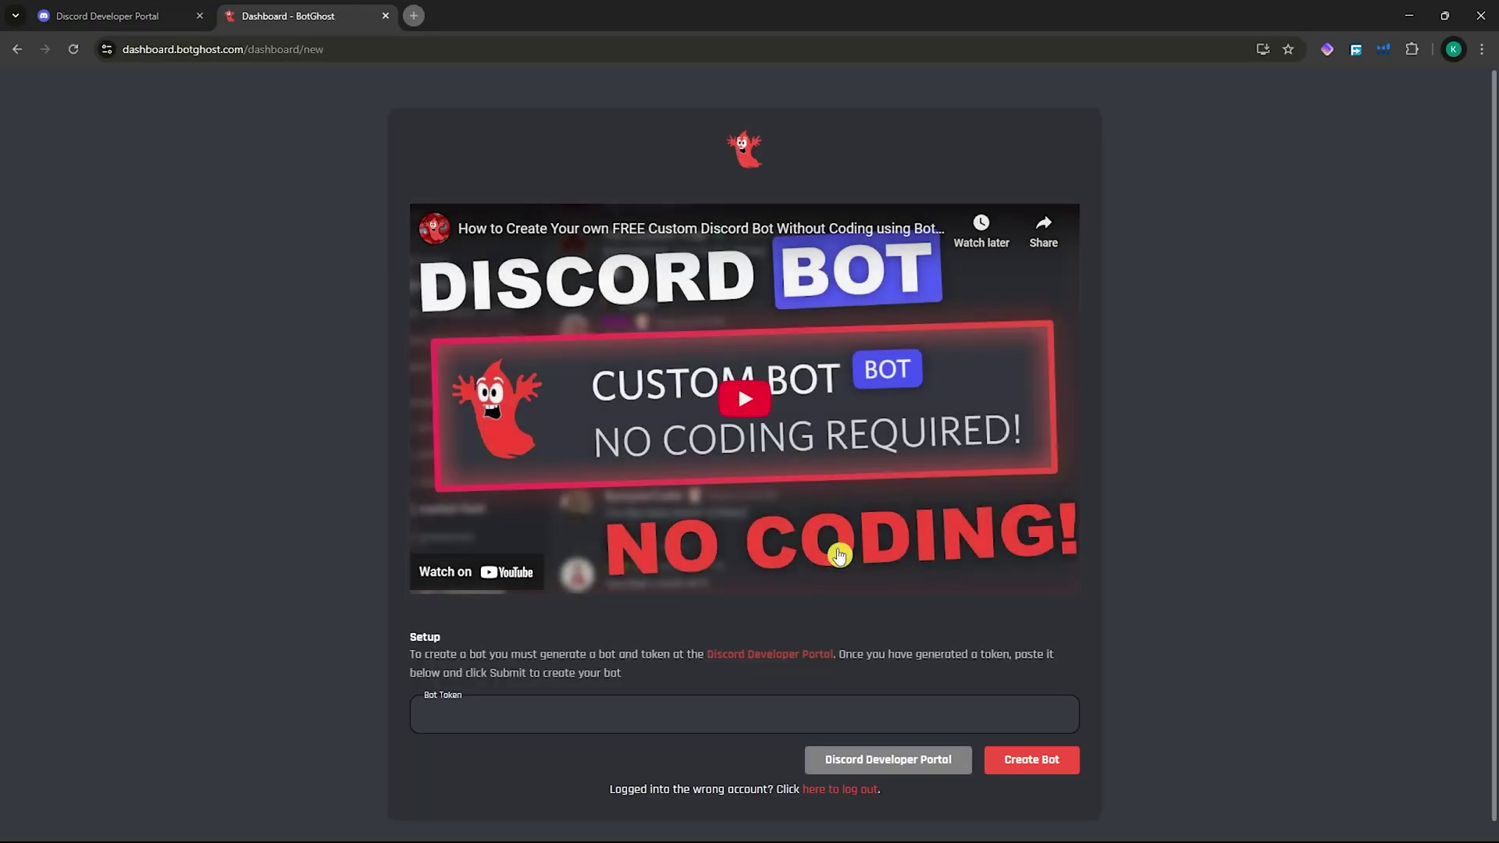
Paste the copied bot token into BotGhost's Bot Token field and create the bot.
click(470, 712)
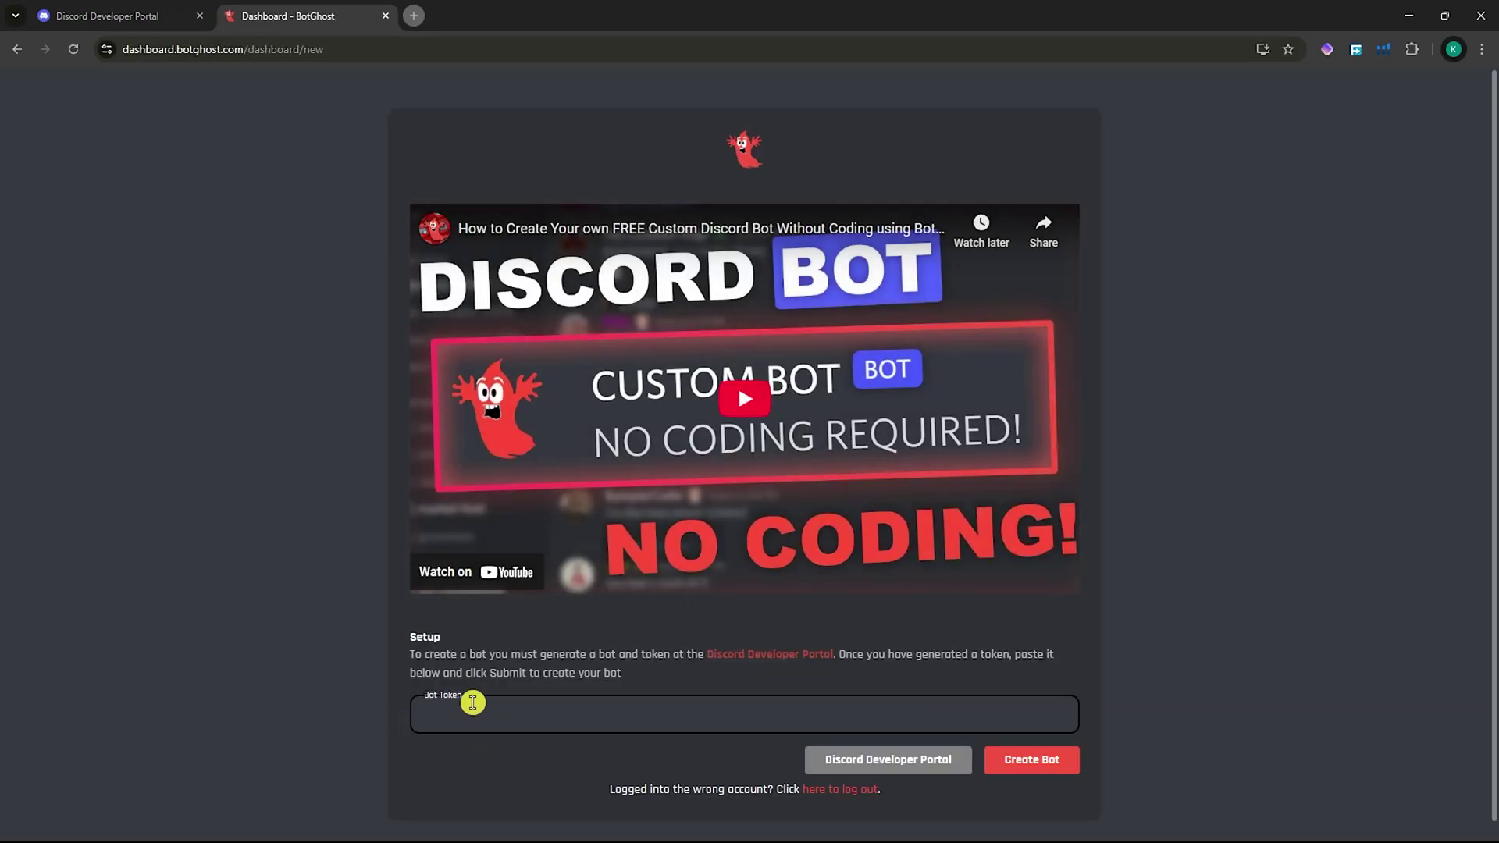
key(ctrl+v)
click(91, 17)
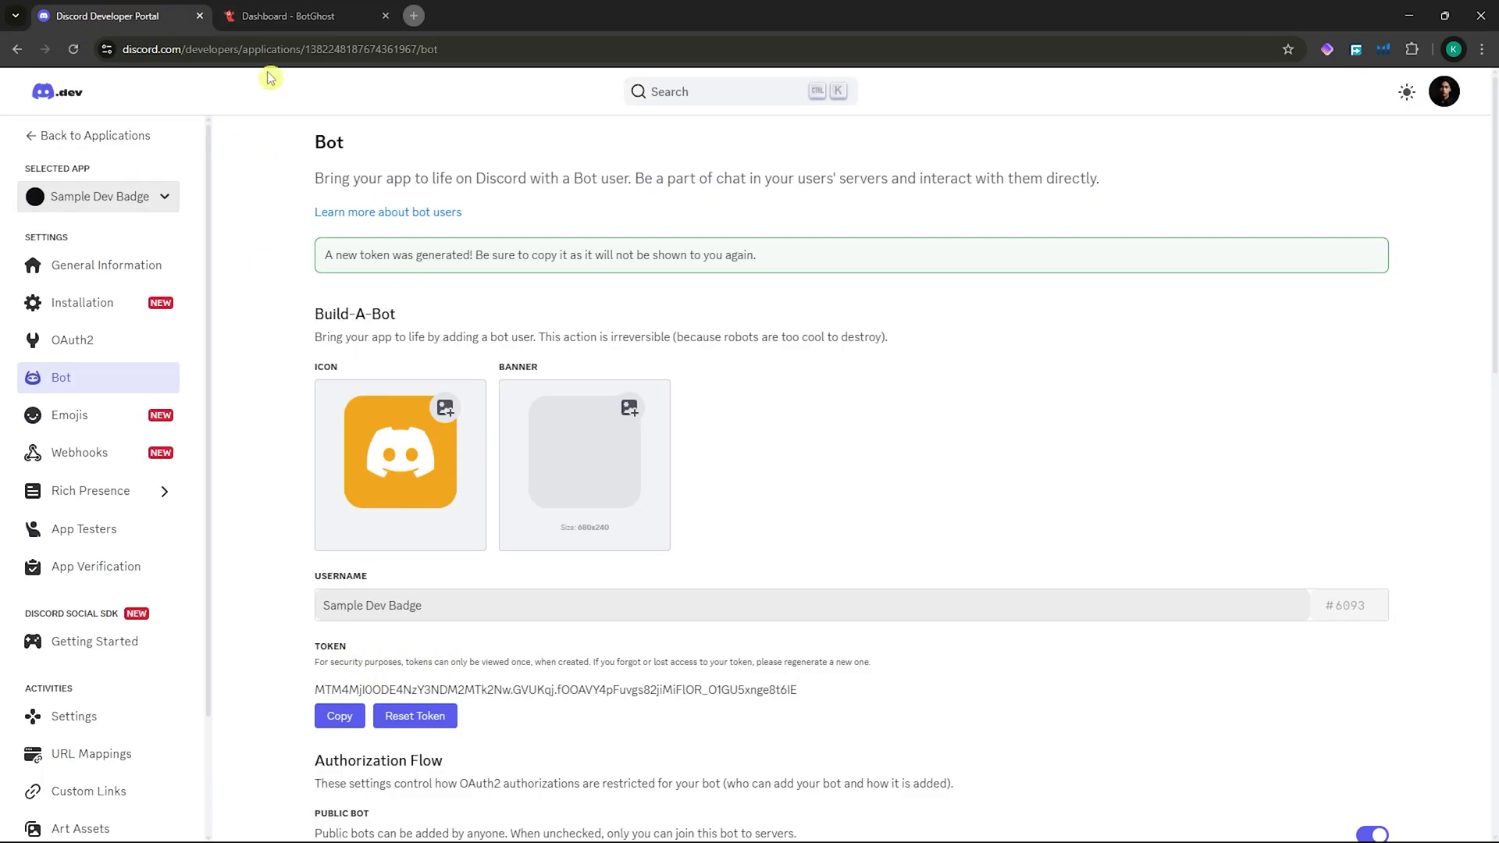
click(268, 17)
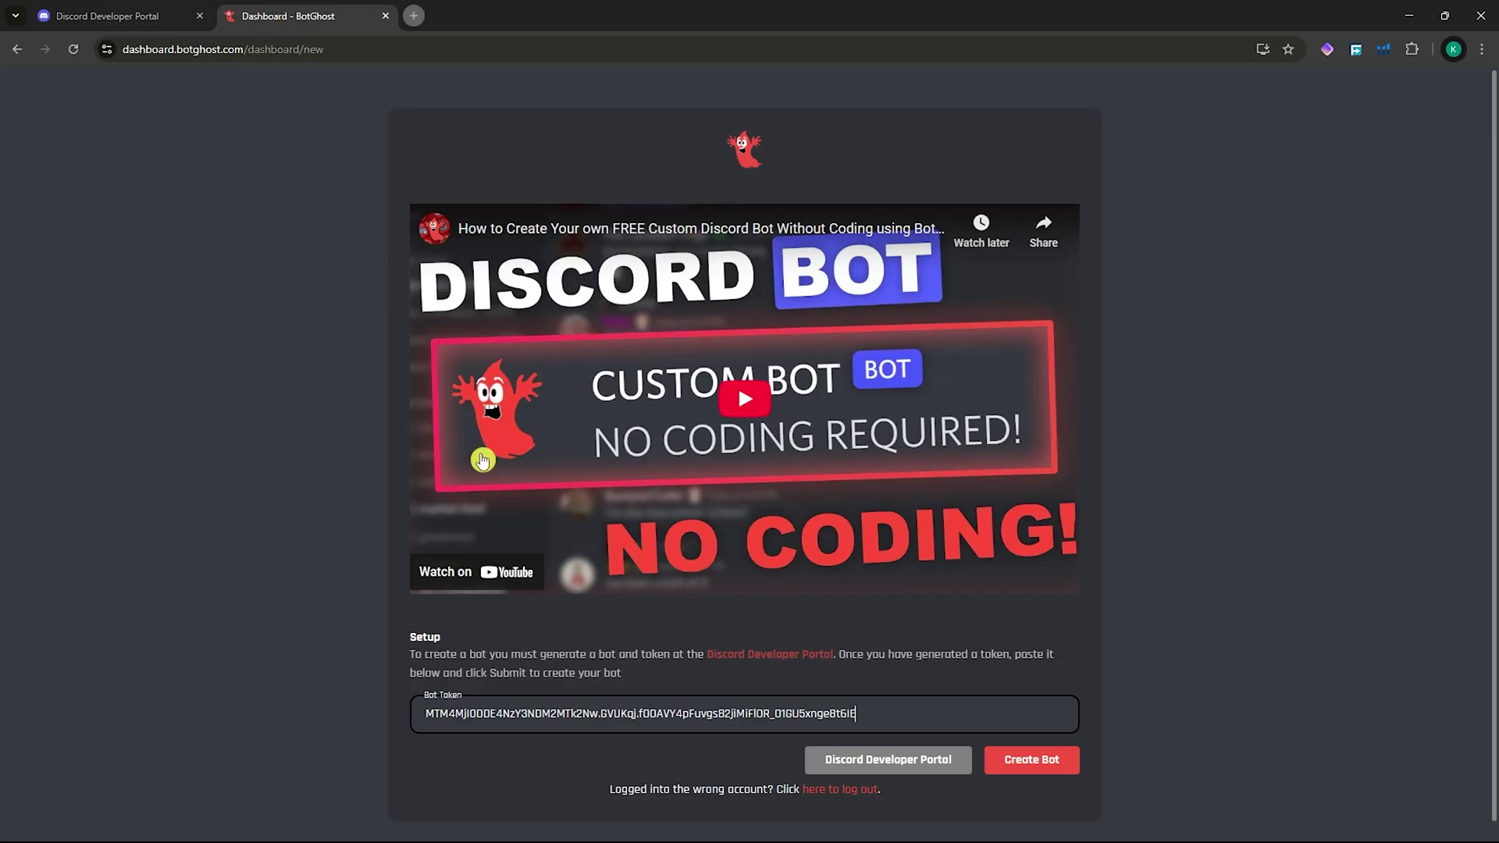
click(1034, 773)
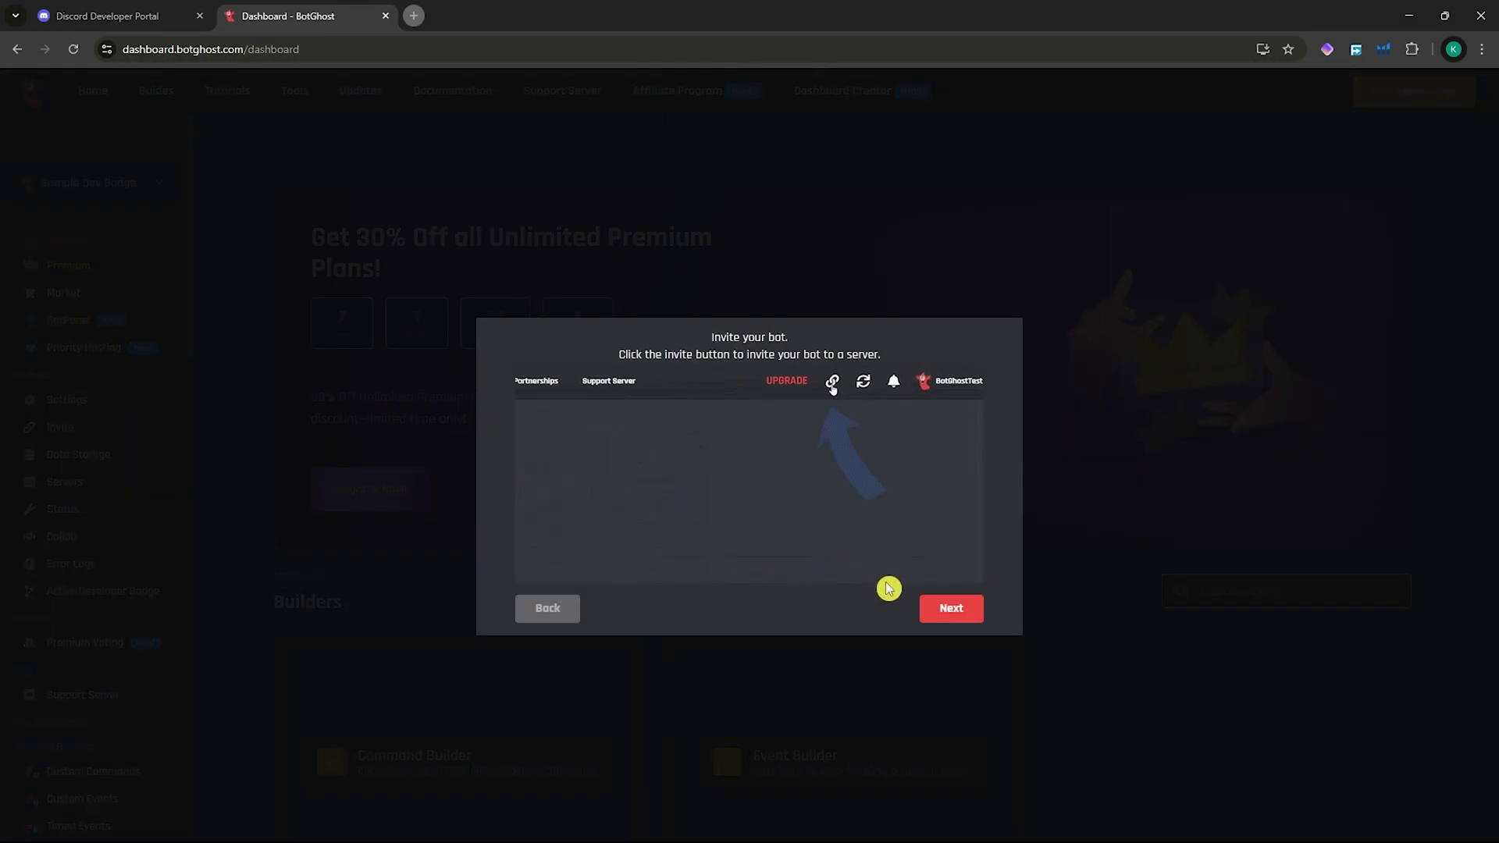
Skip through the BotGhost welcome tour to reach the bot's dashboard.
click(947, 615)
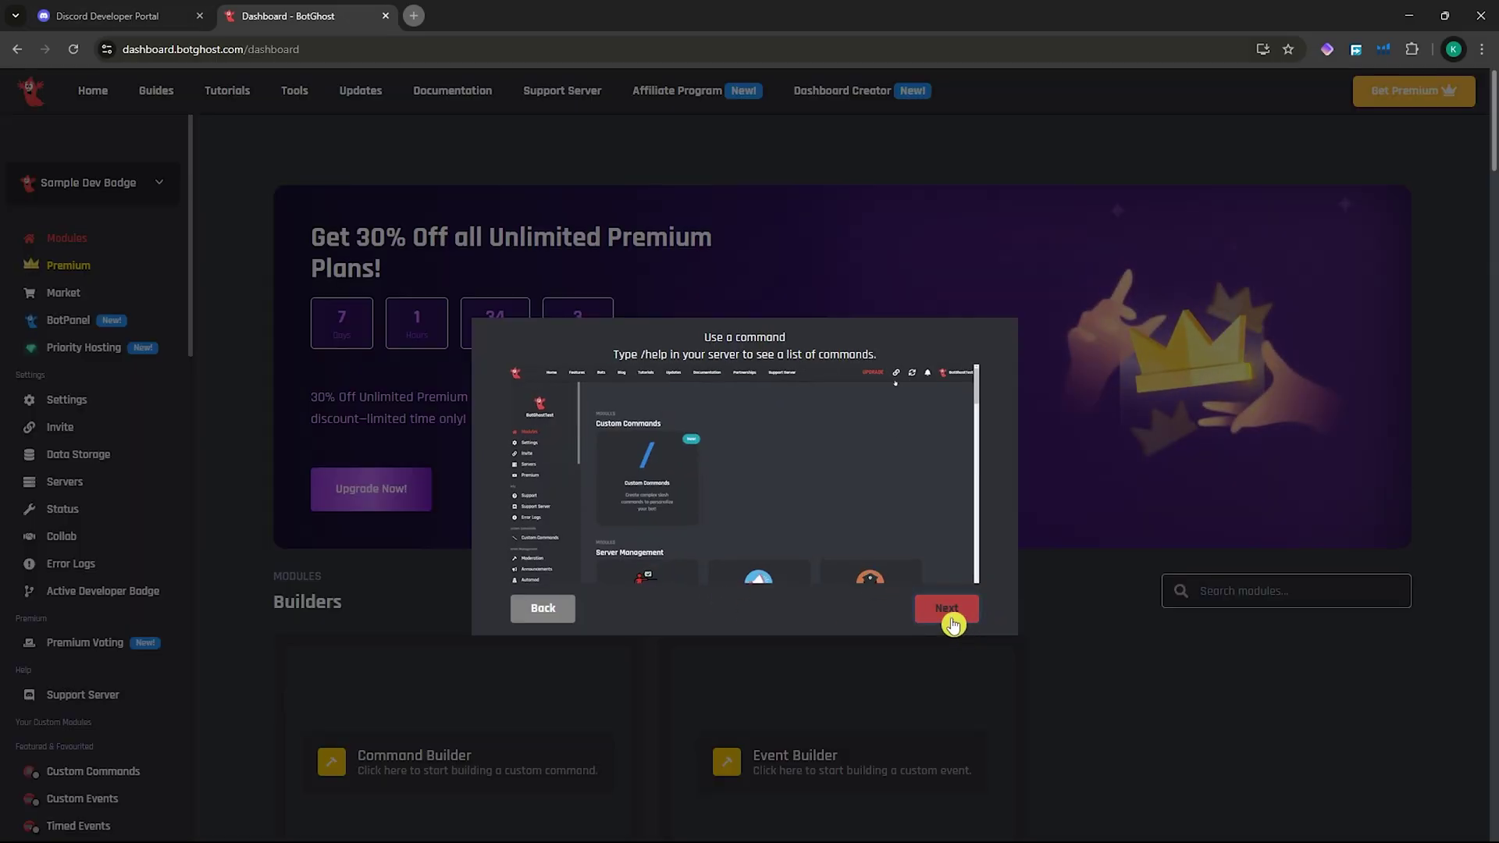
click(952, 620)
click(954, 622)
click(956, 621)
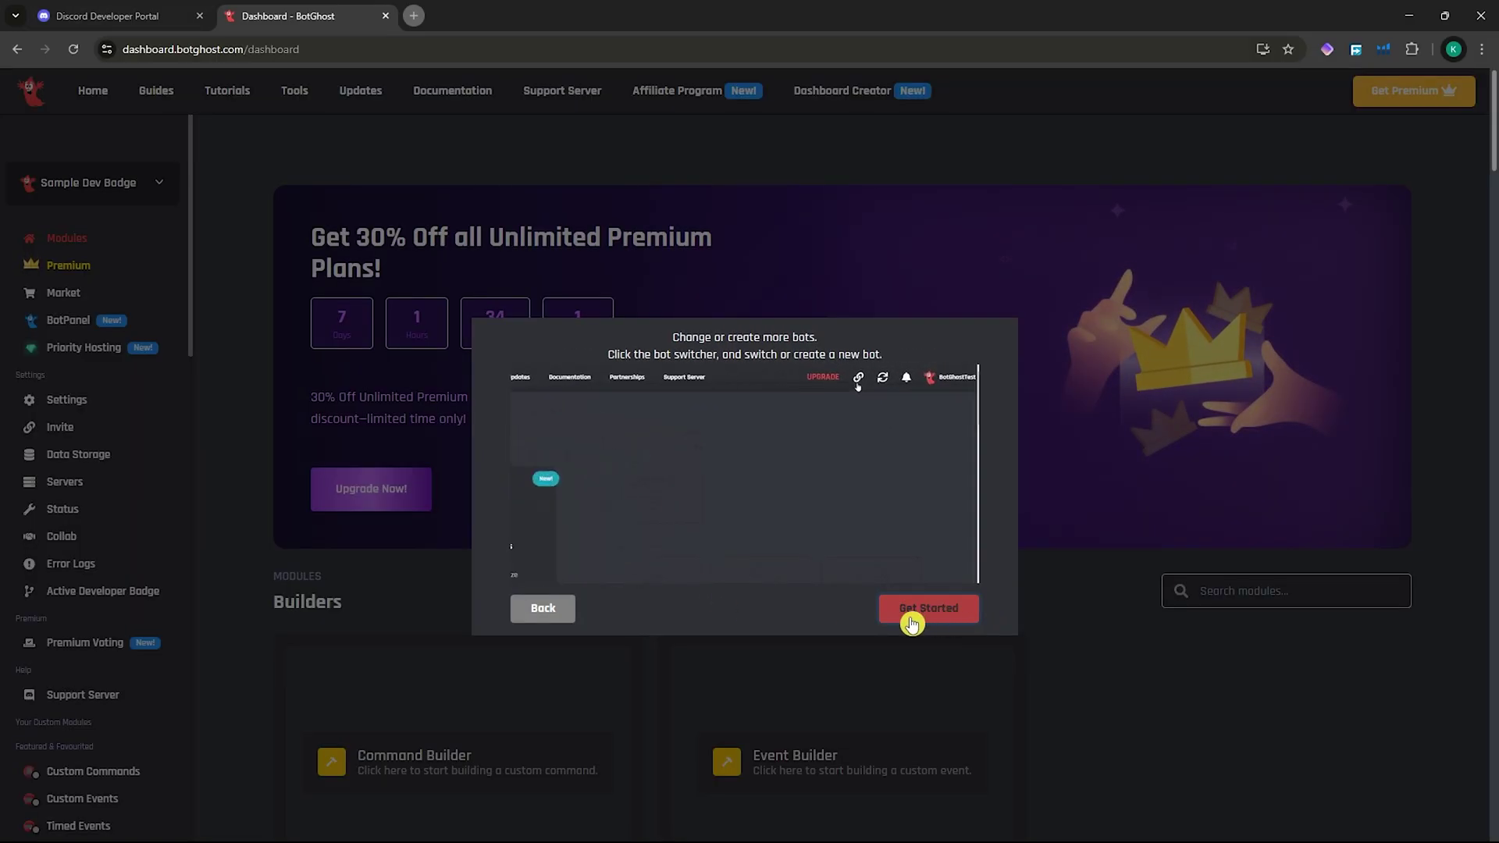
click(913, 618)
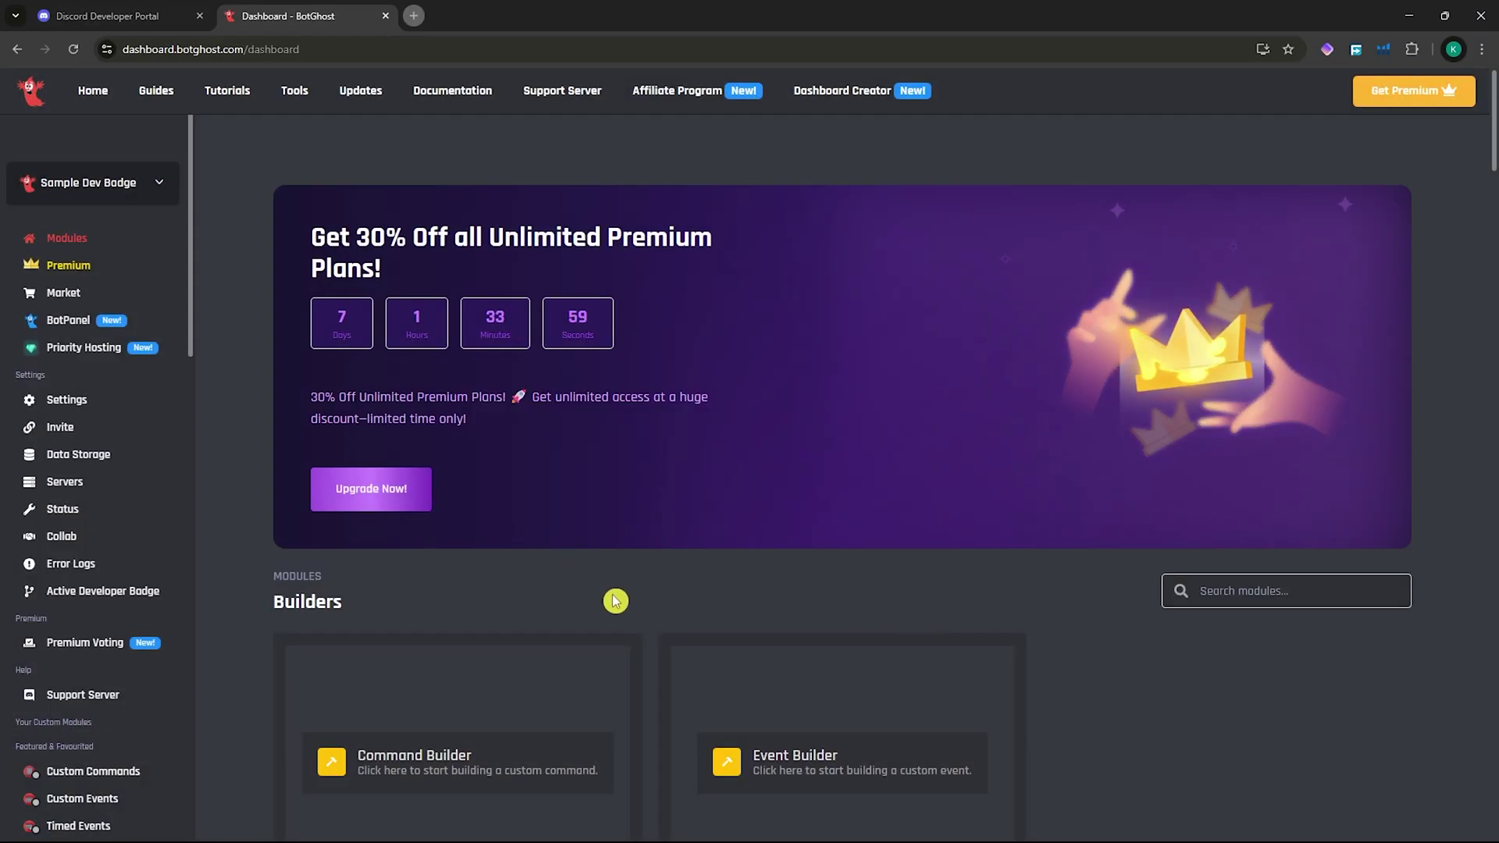
Invite Sample Dev Badge to the user's own server via Discord's web version and confirm its permissions.
click(52, 429)
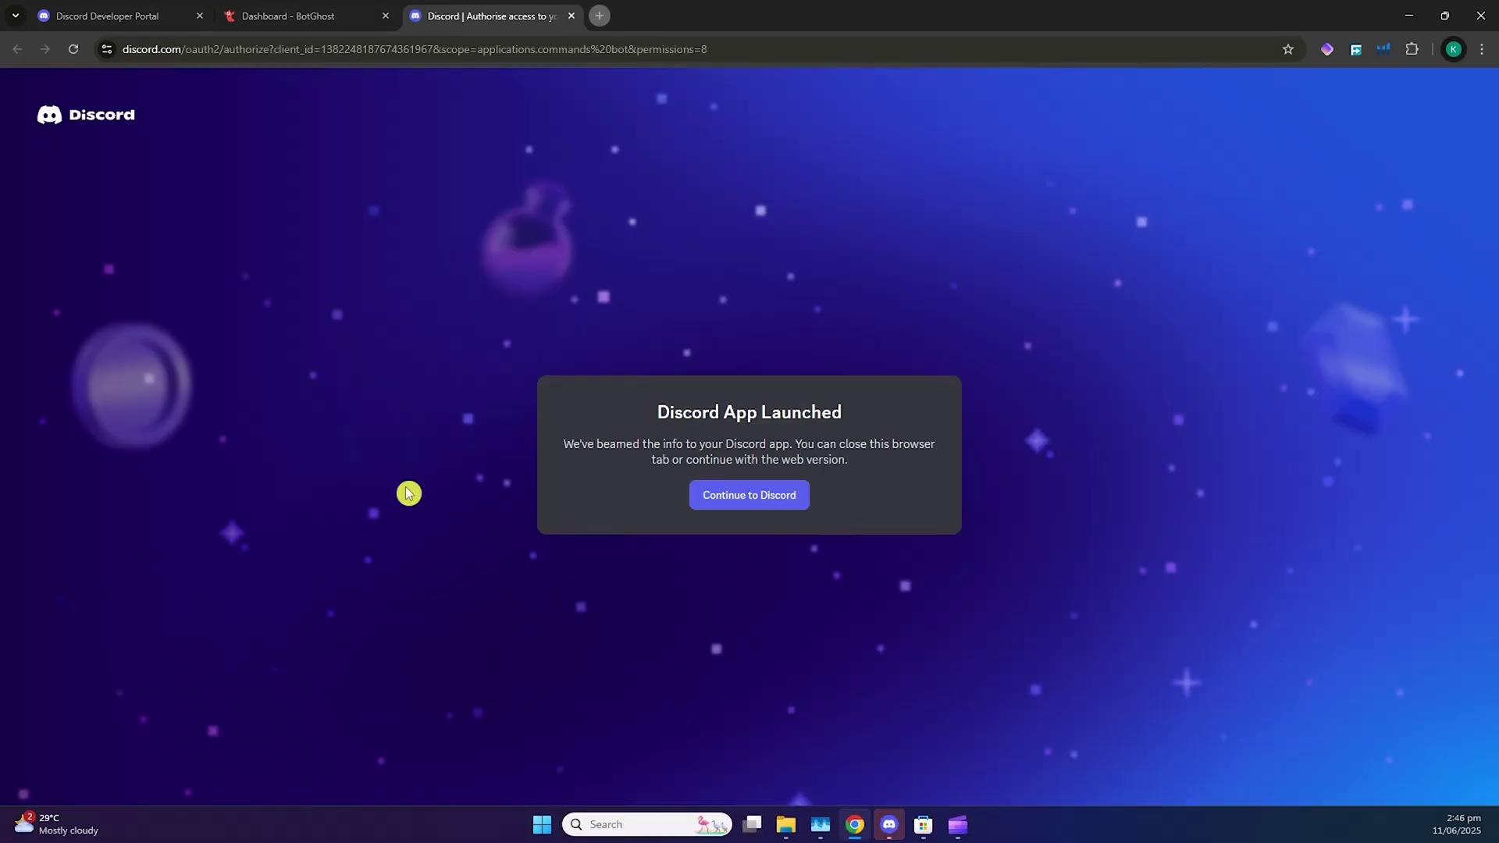
click(750, 505)
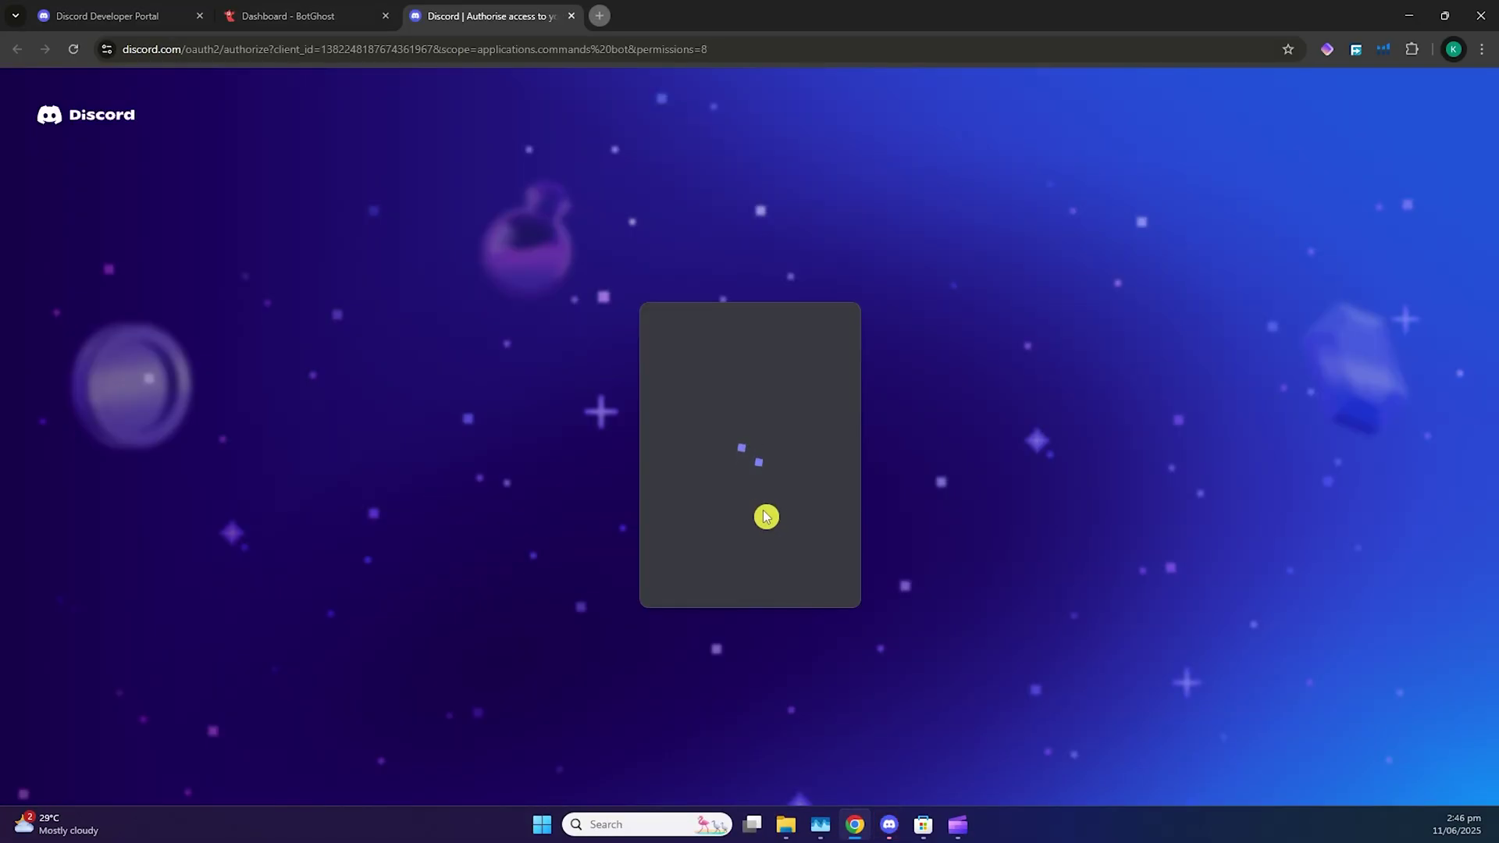
click(709, 572)
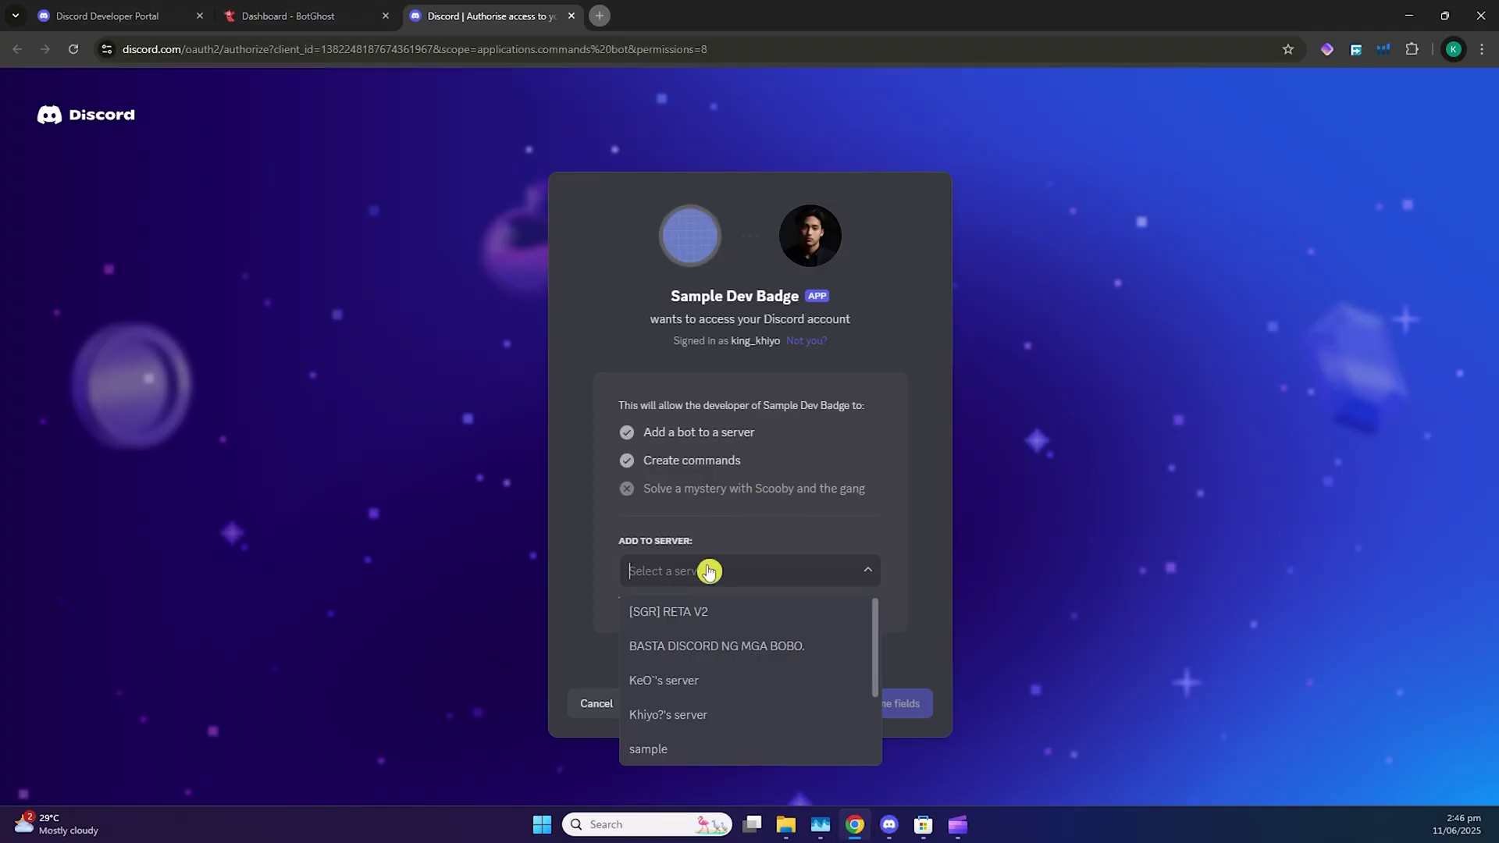
scroll(703, 625, down, 3)
scroll(699, 693, up, 3)
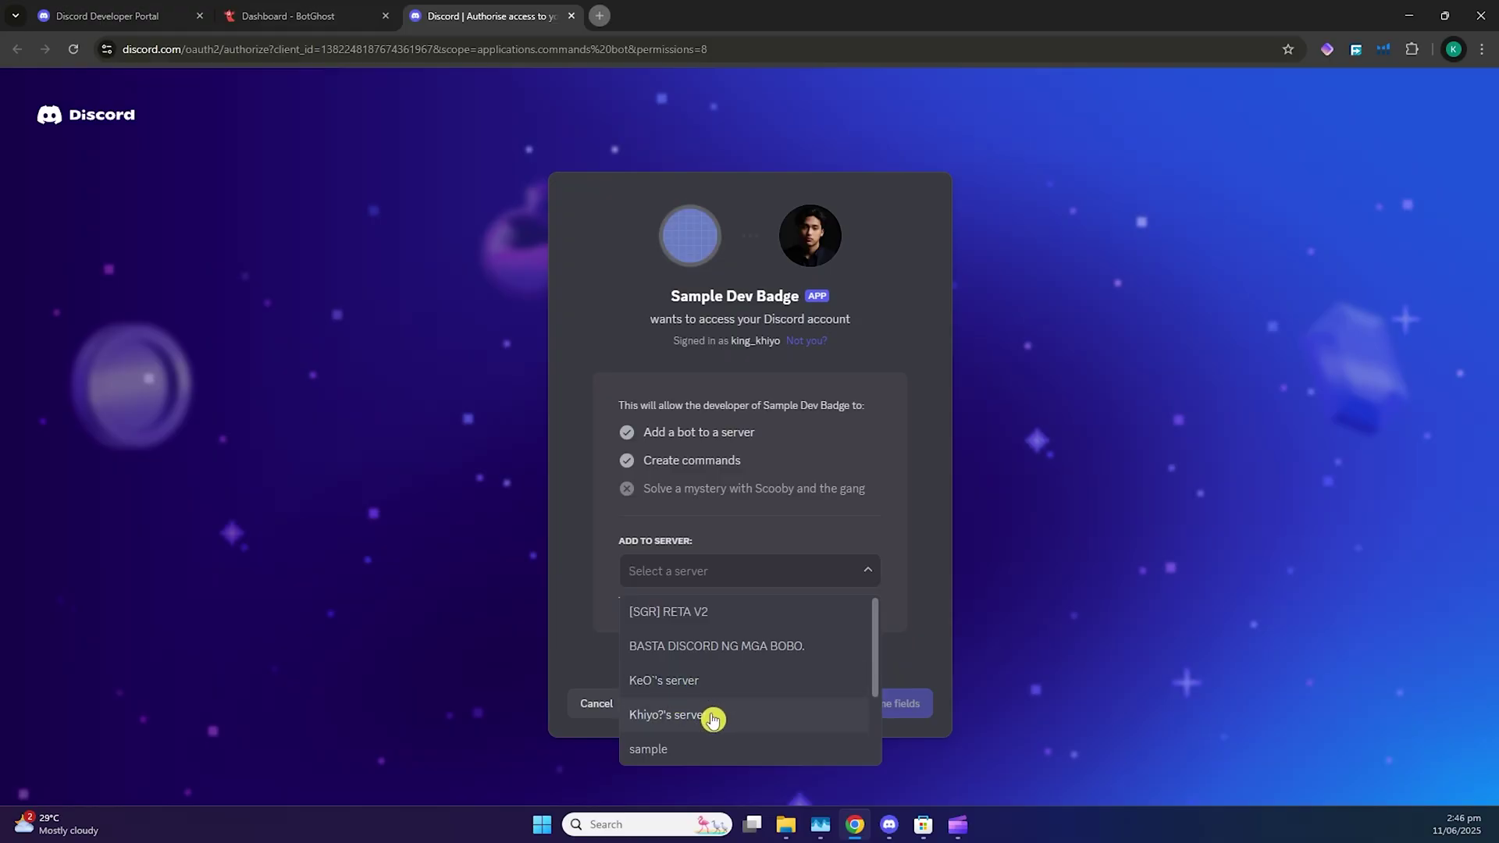
click(704, 685)
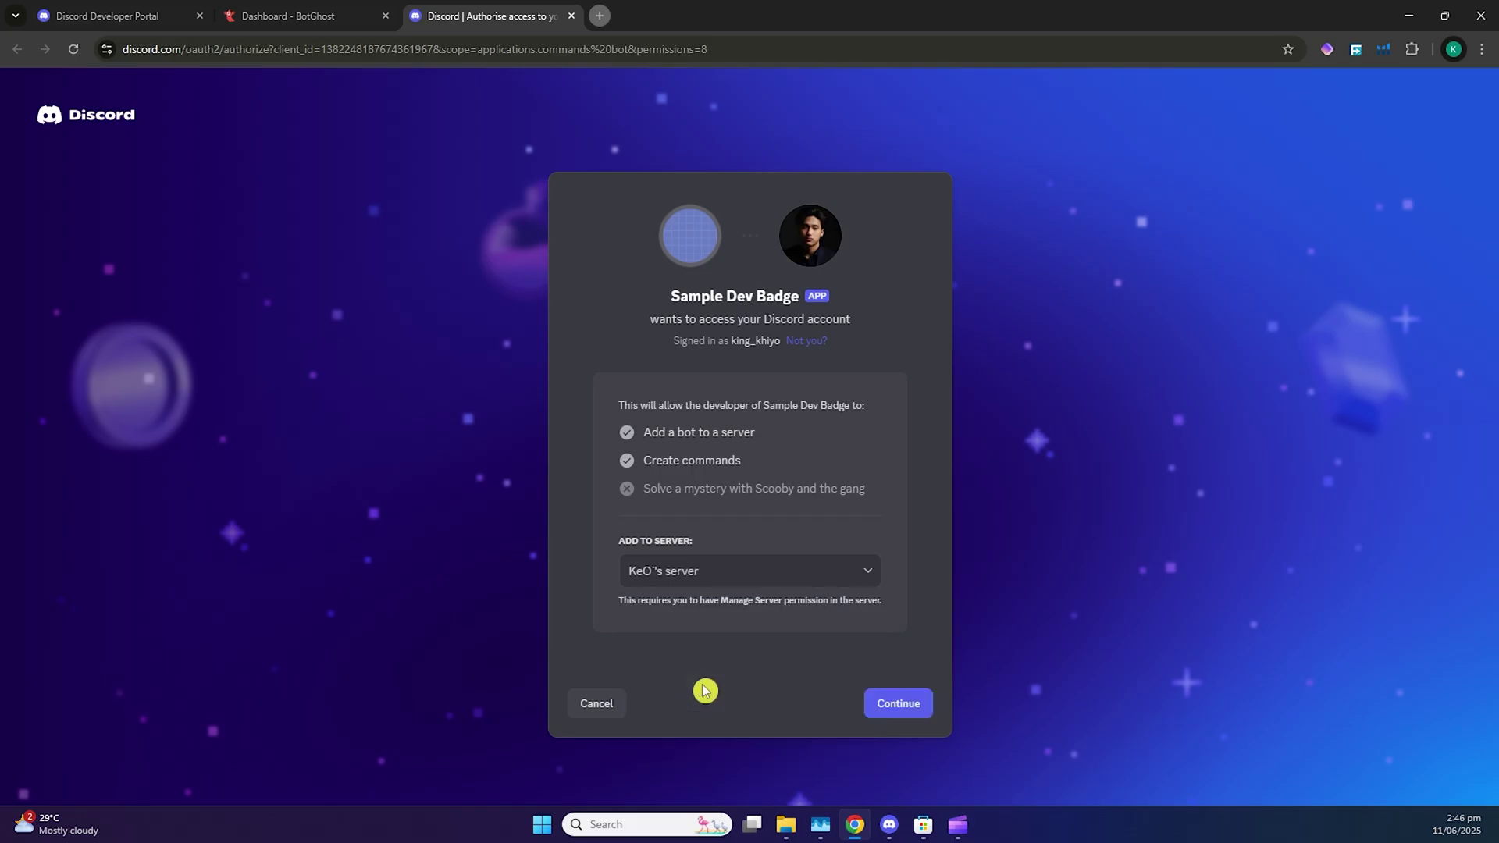
click(894, 711)
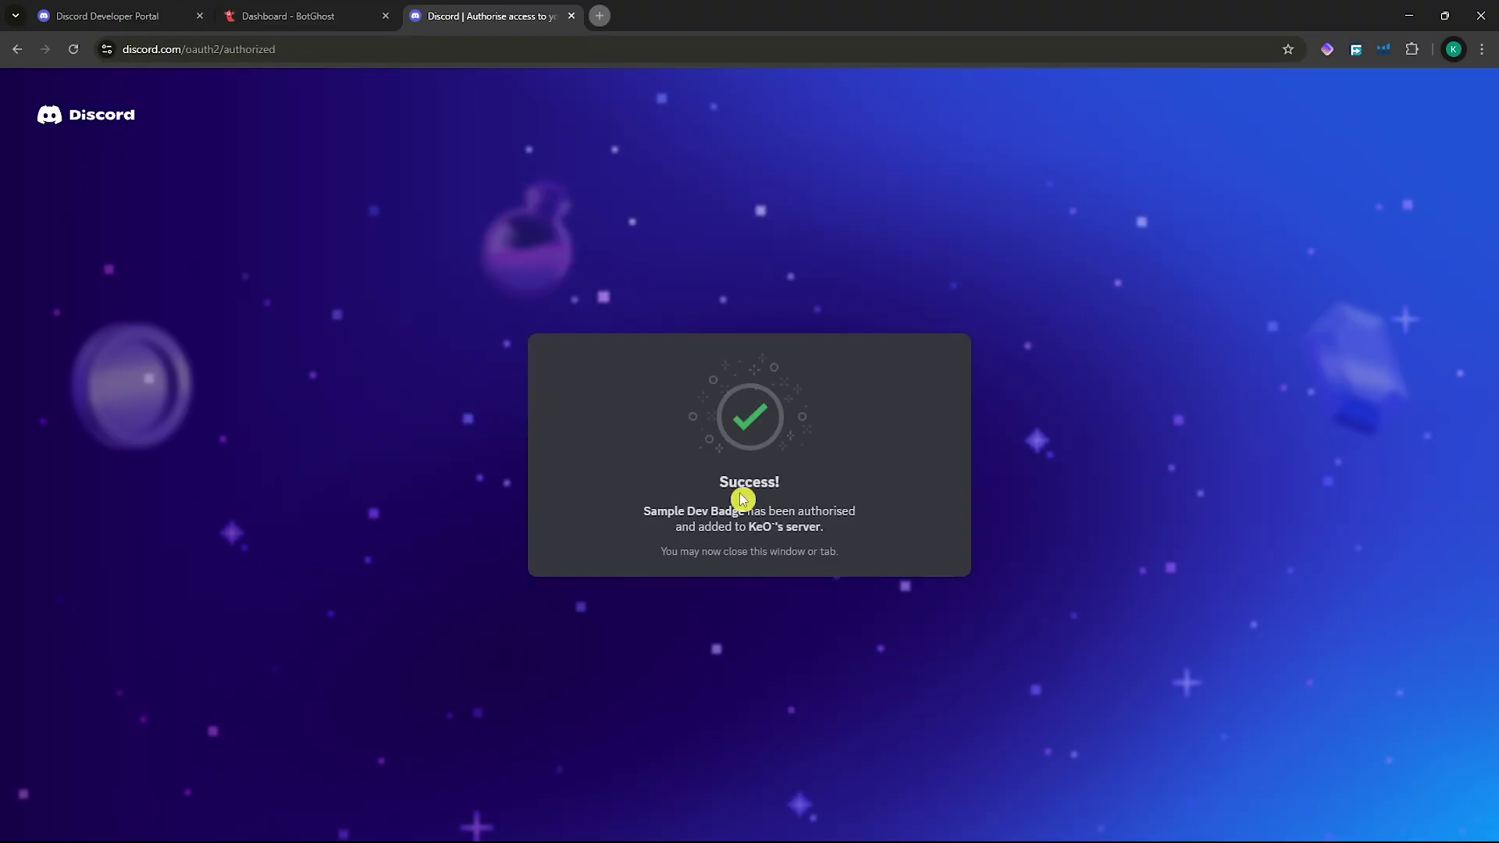
Turn on the Active Developer Badge module in the BotGhost dashboard and save.
click(289, 16)
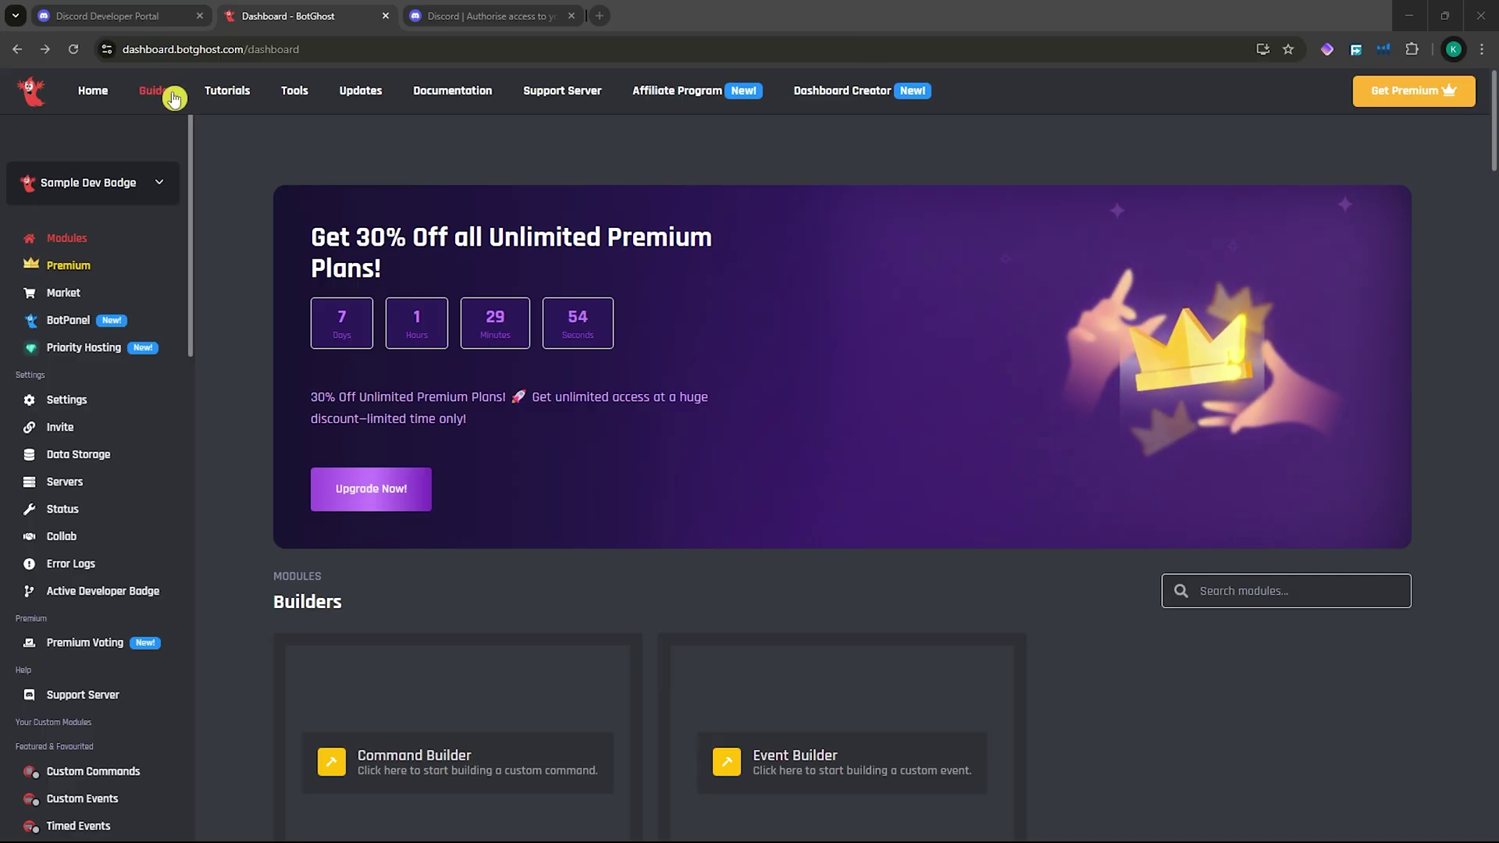
click(48, 603)
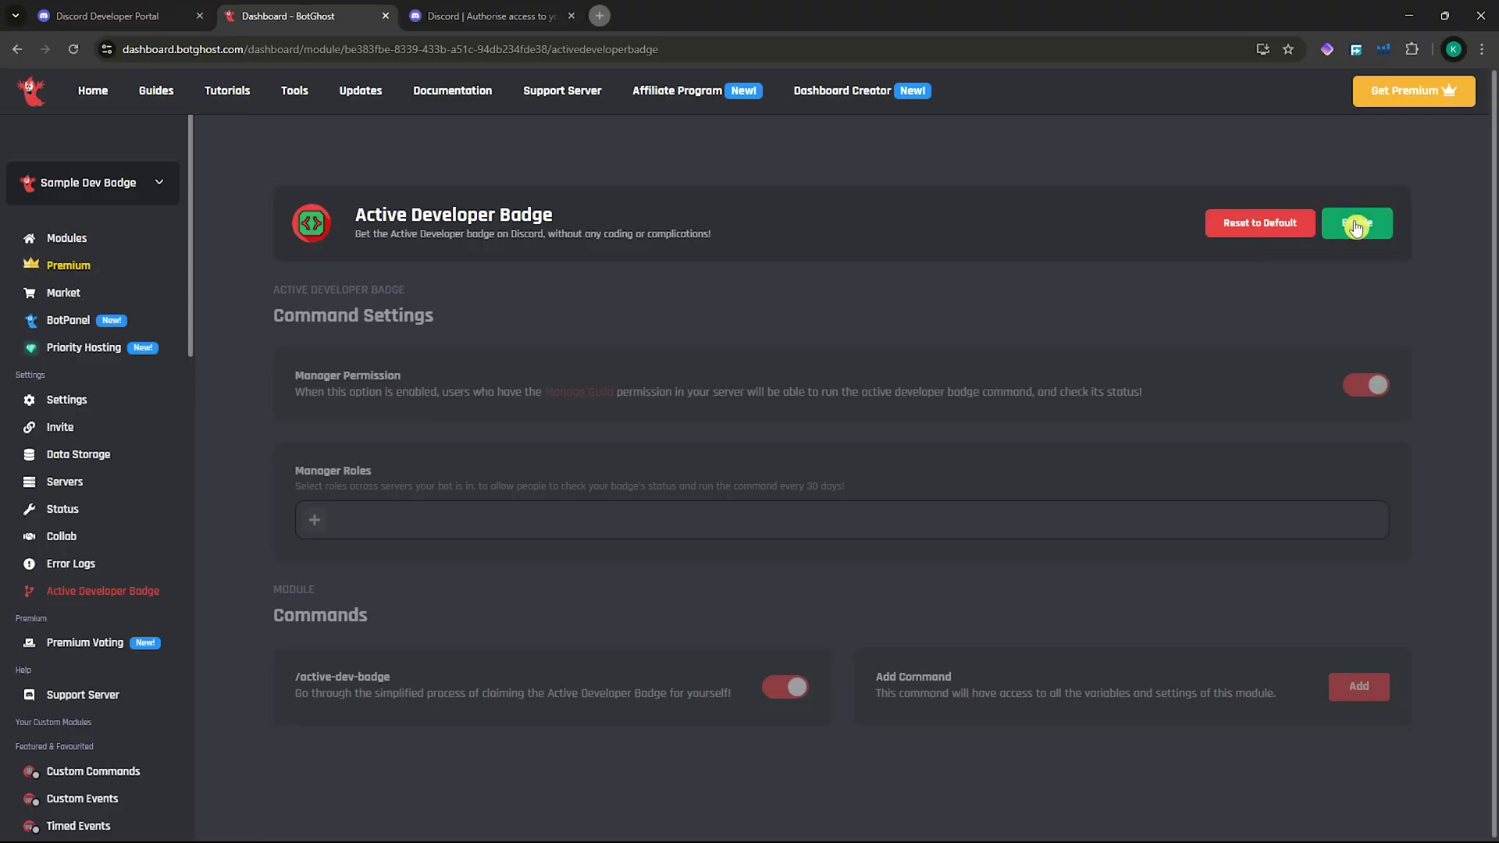
click(1355, 226)
click(1121, 800)
In the Discord app's #general channel, select /active-dev-badge from the suggestions and send it.
mouse_move(949, 836)
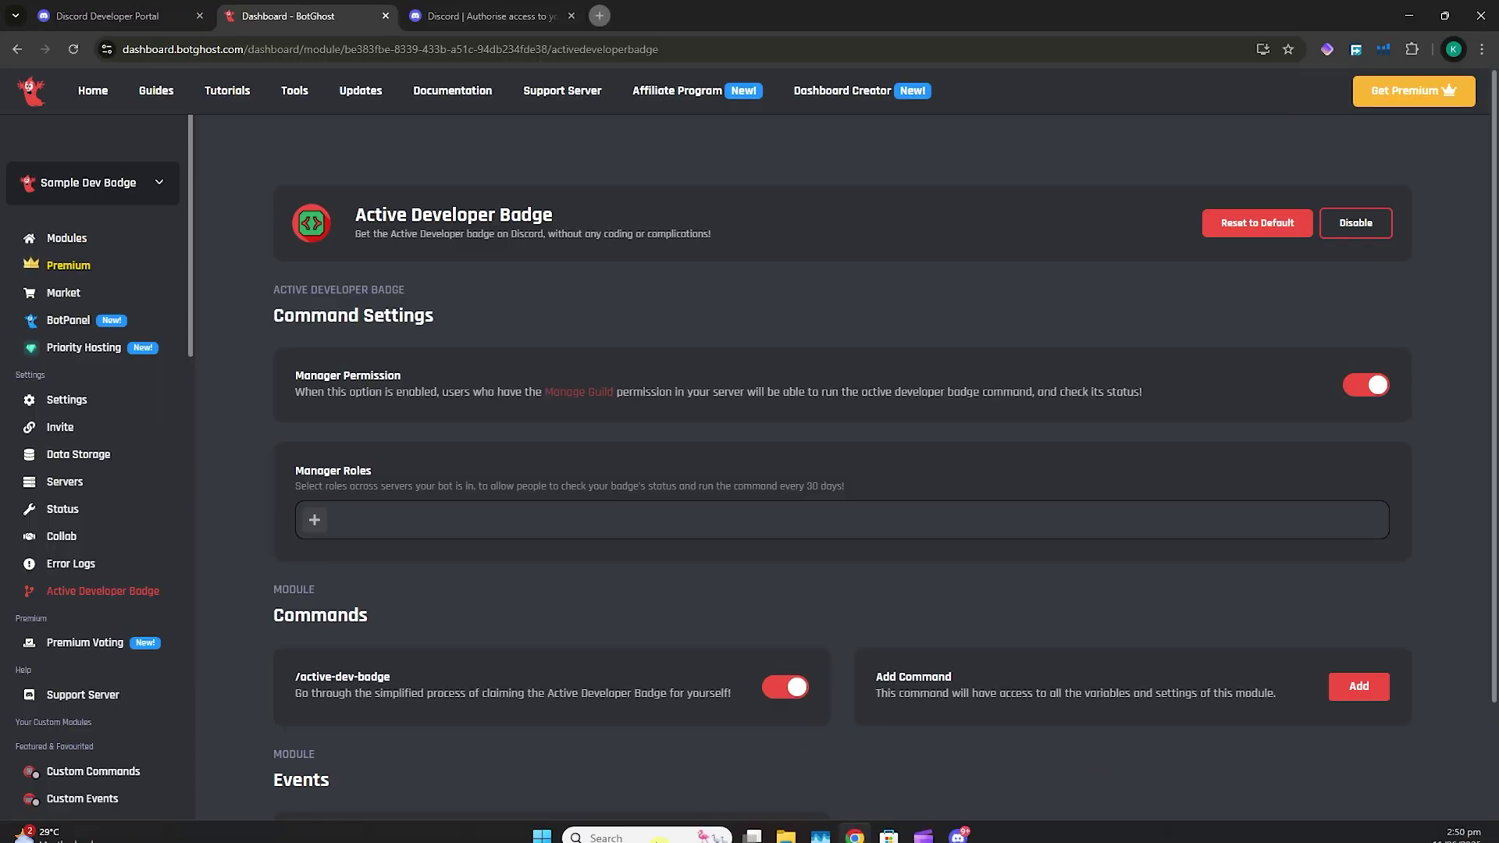
click(959, 761)
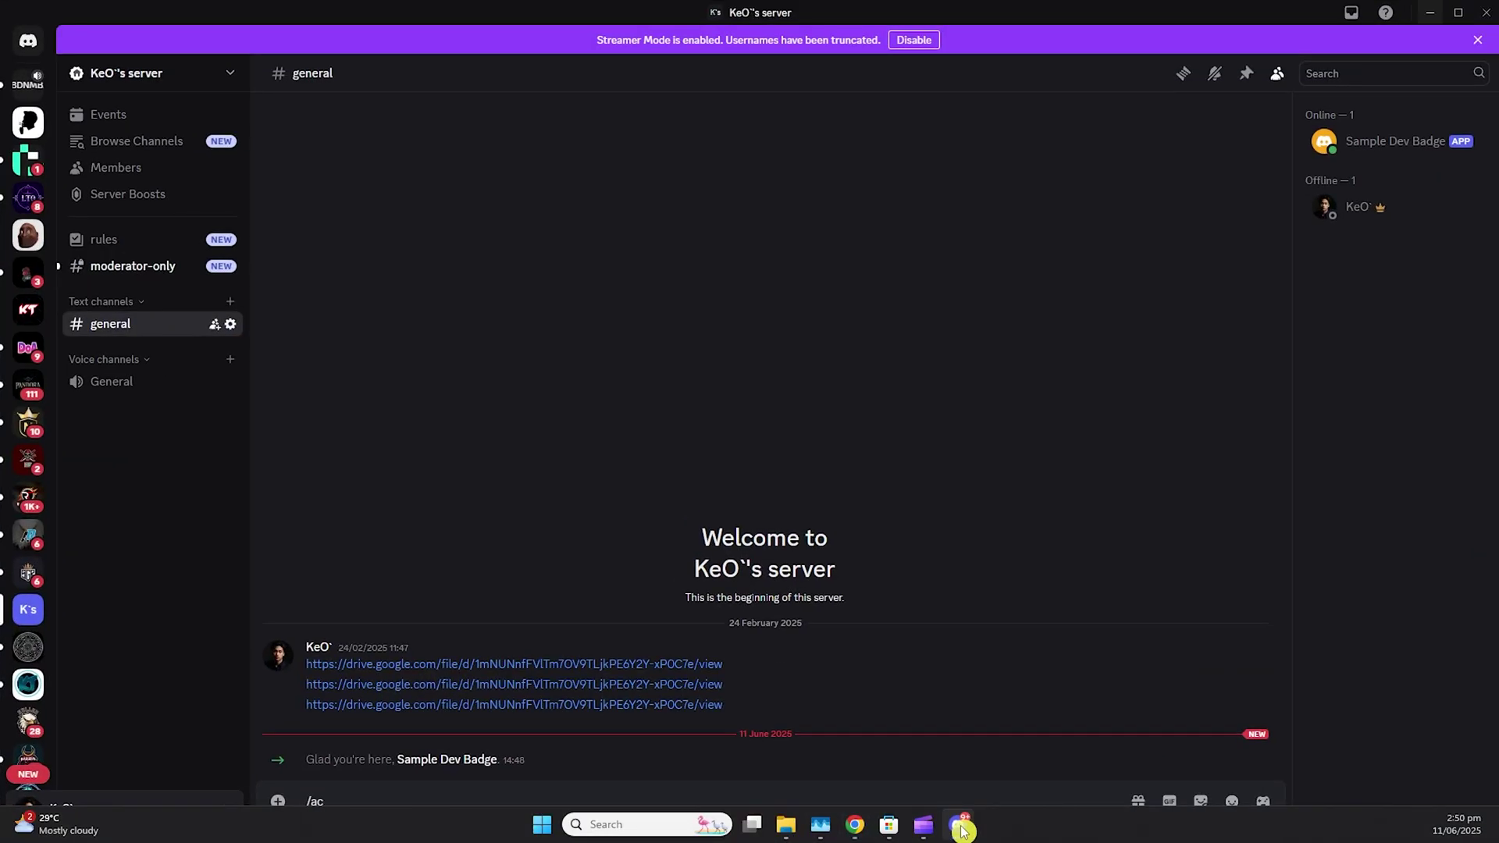
text(/ac)
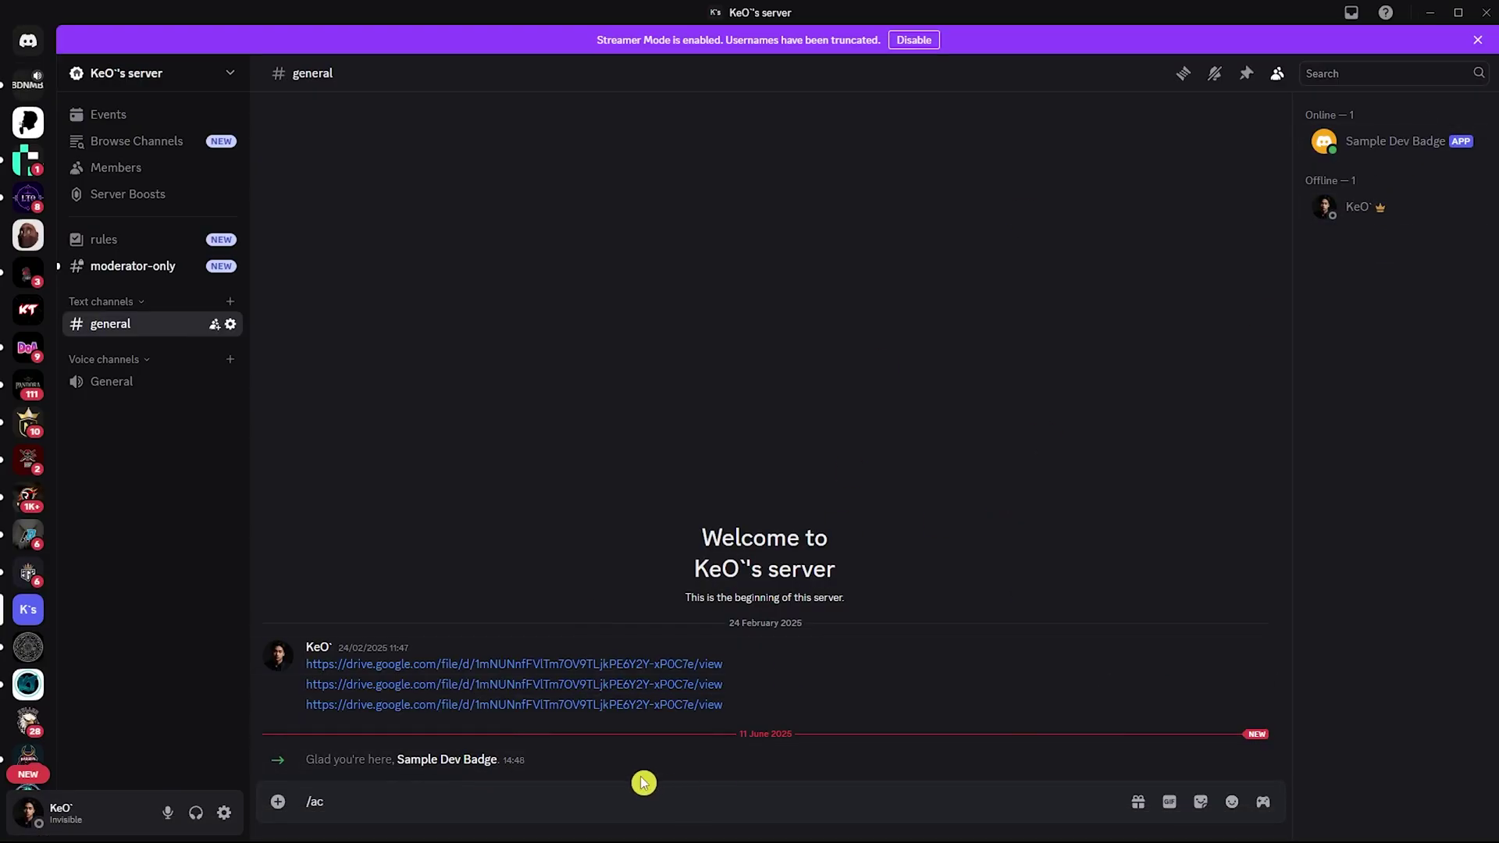
key(BackSpace)
key(BackSpace)
key(BackSpace)
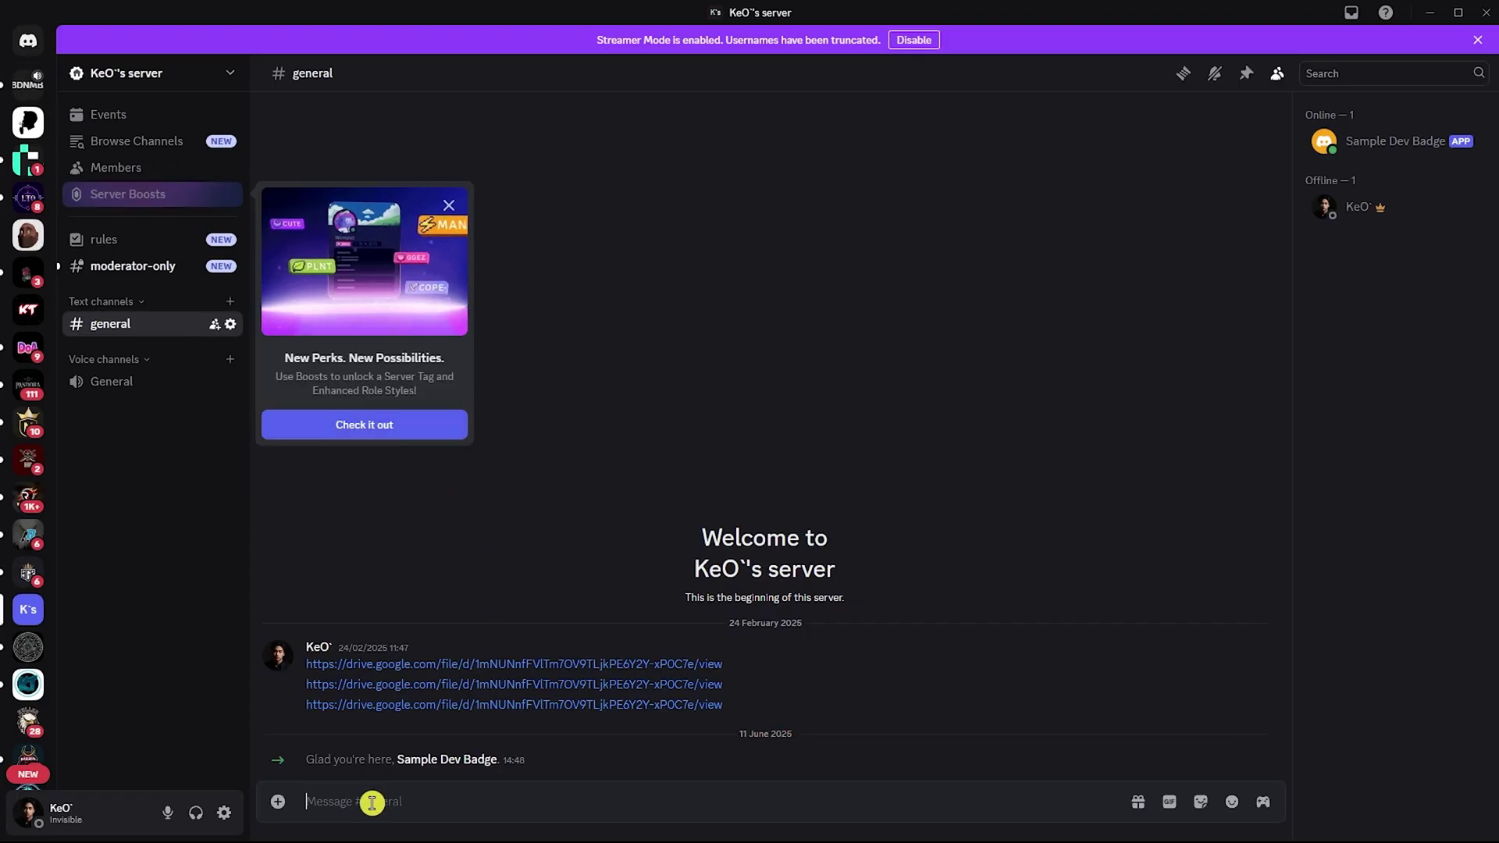
text(/)
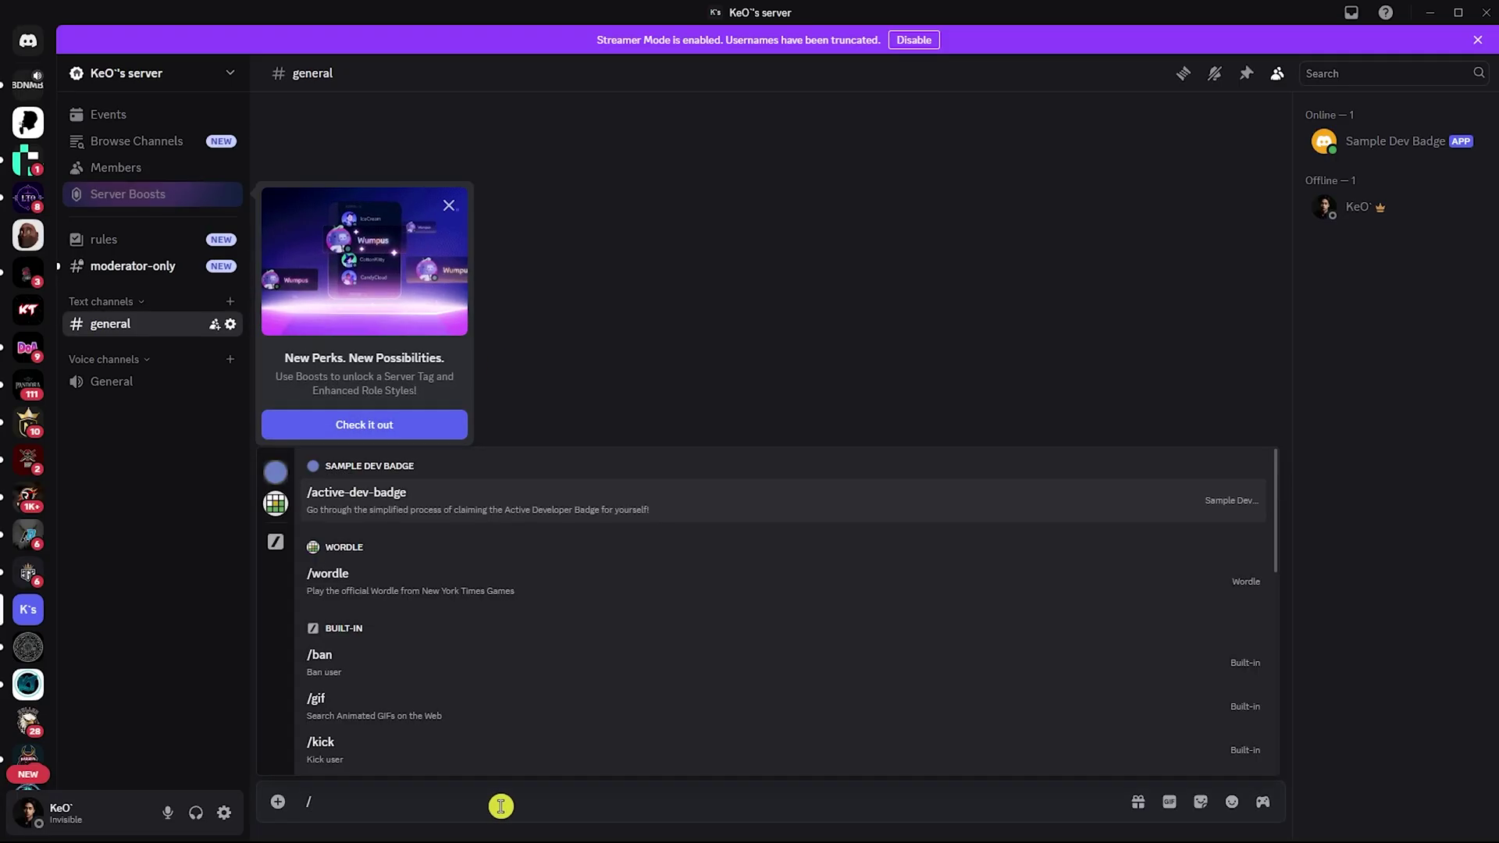
text(active)
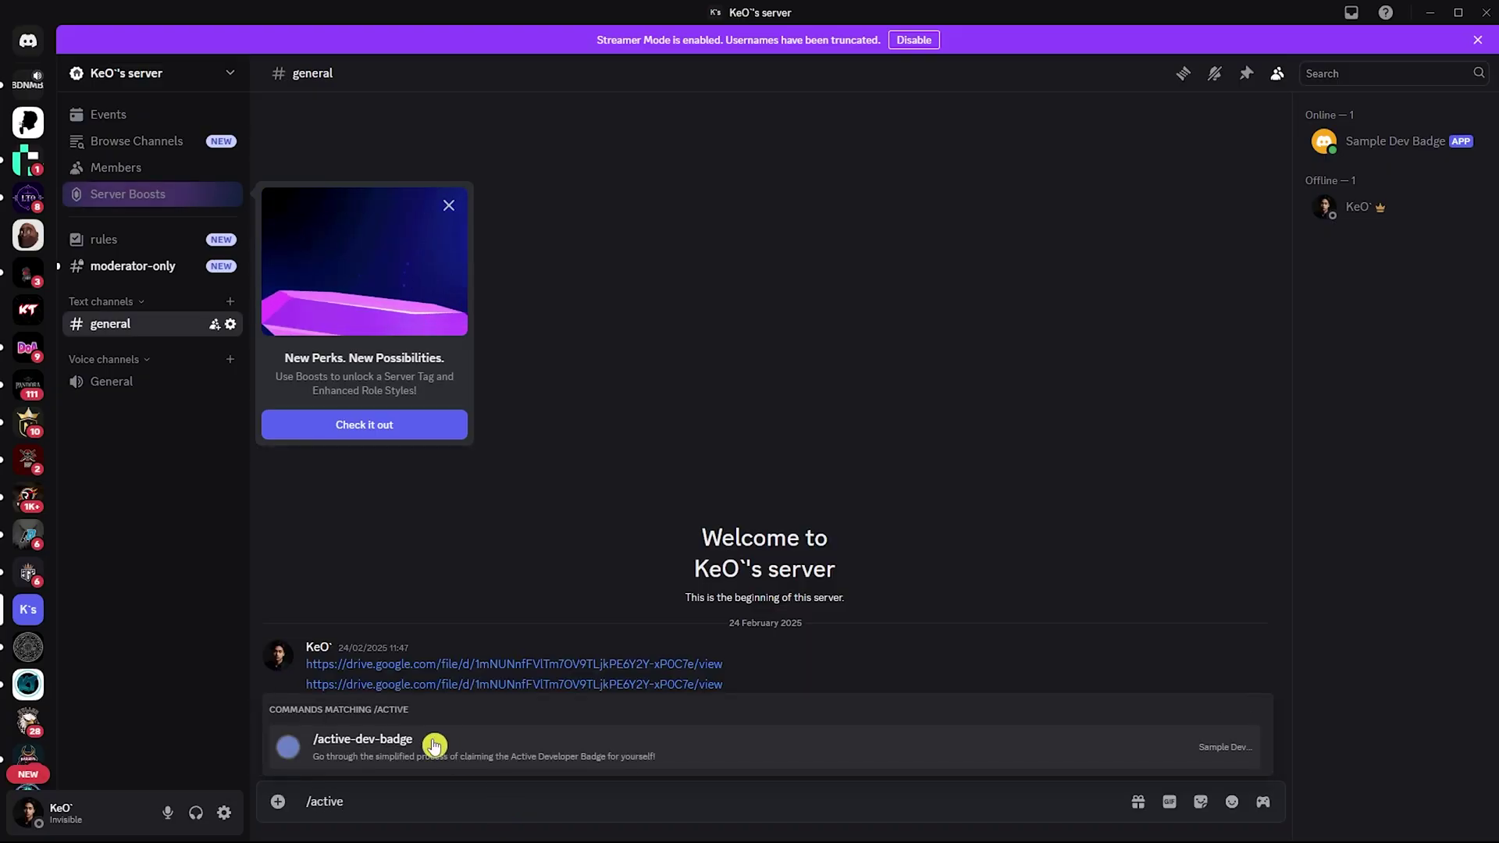
click(419, 759)
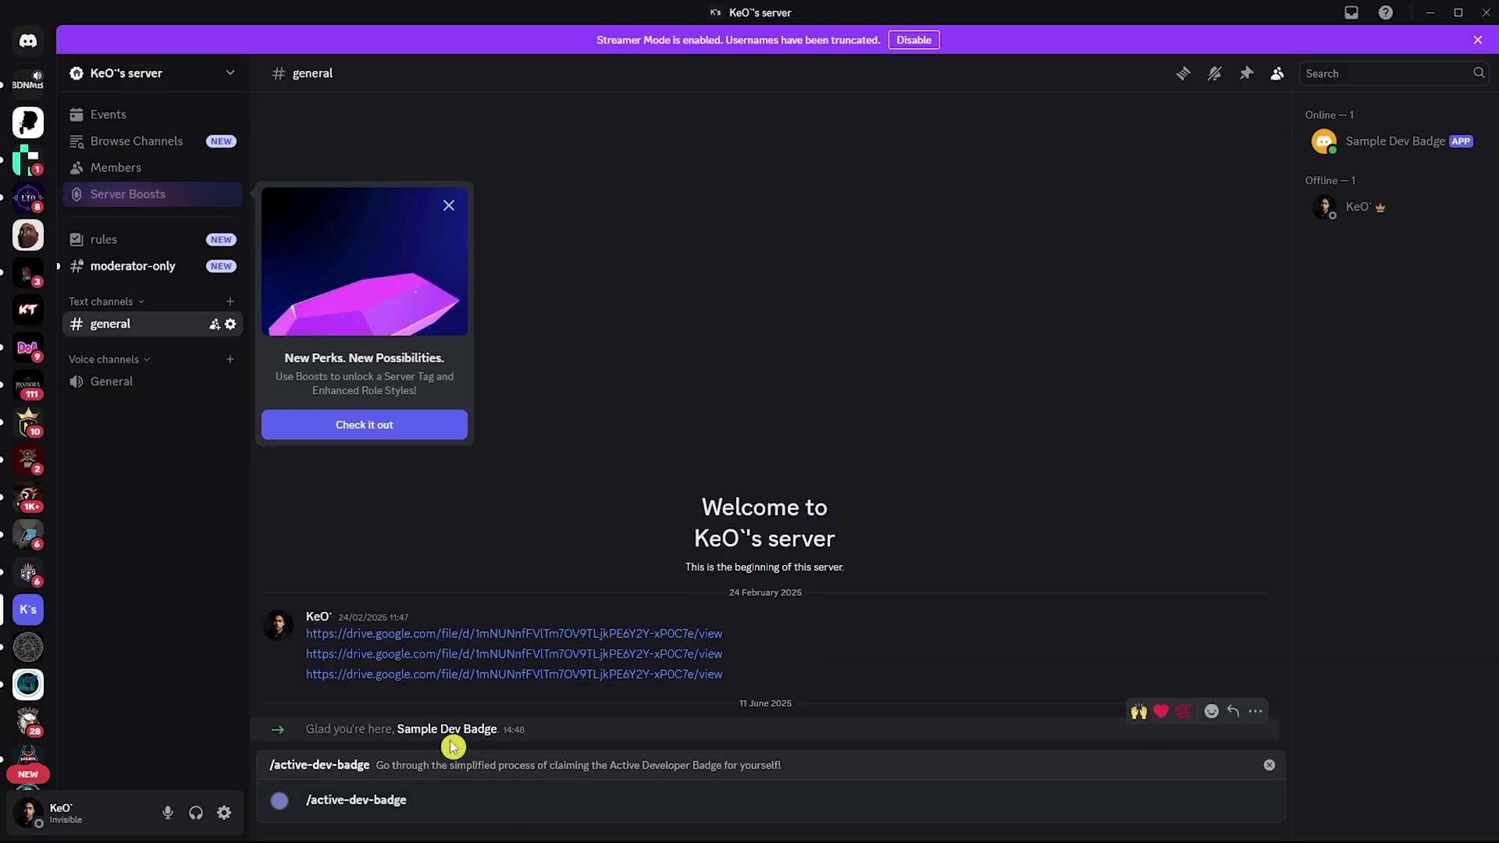
key(Return)
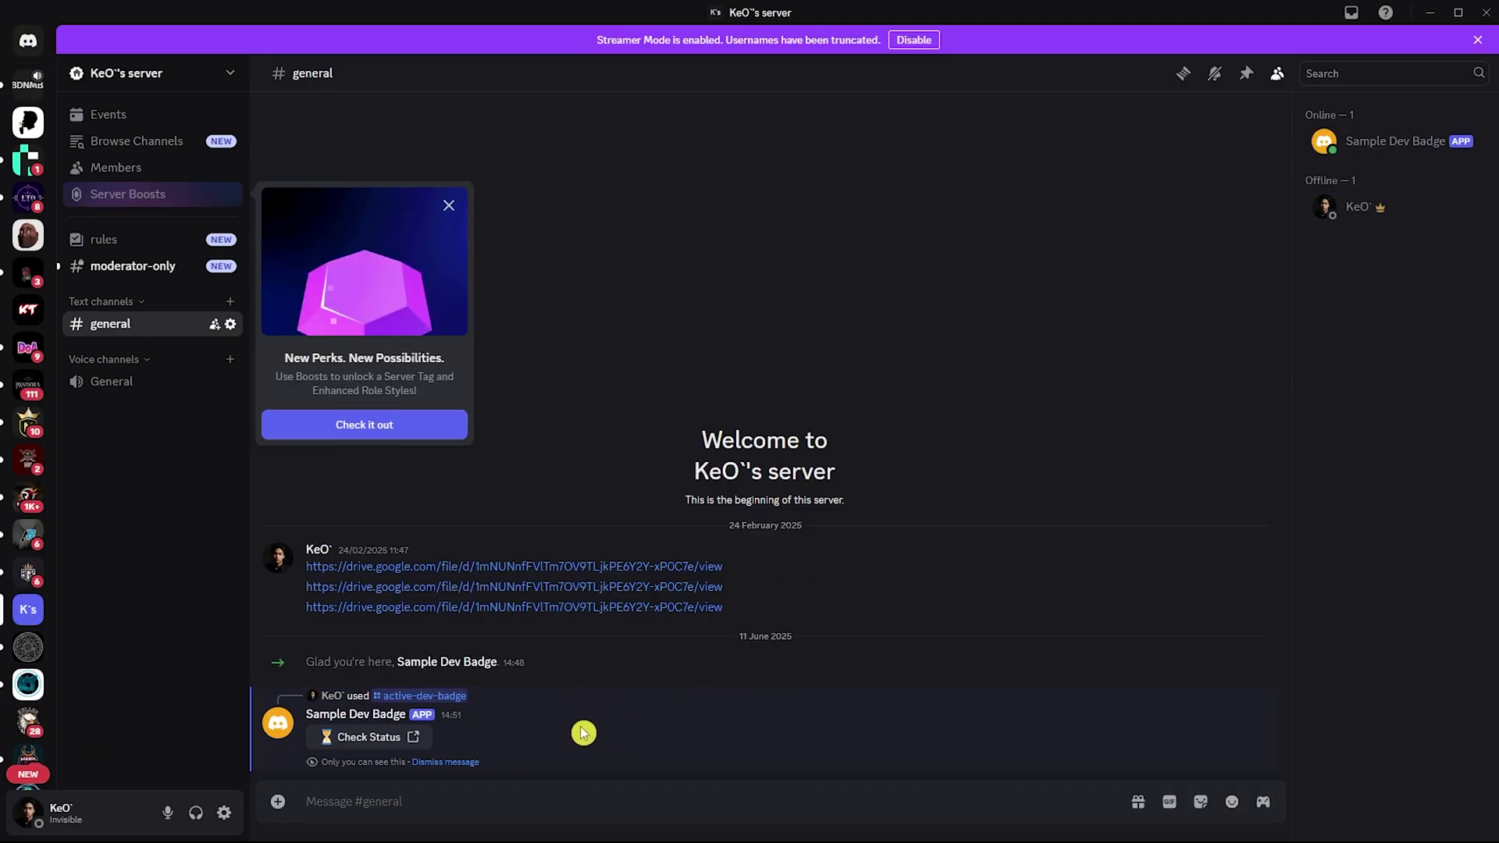
Use the Check Status button on the bot's reply to view the badge claim status.
click(359, 748)
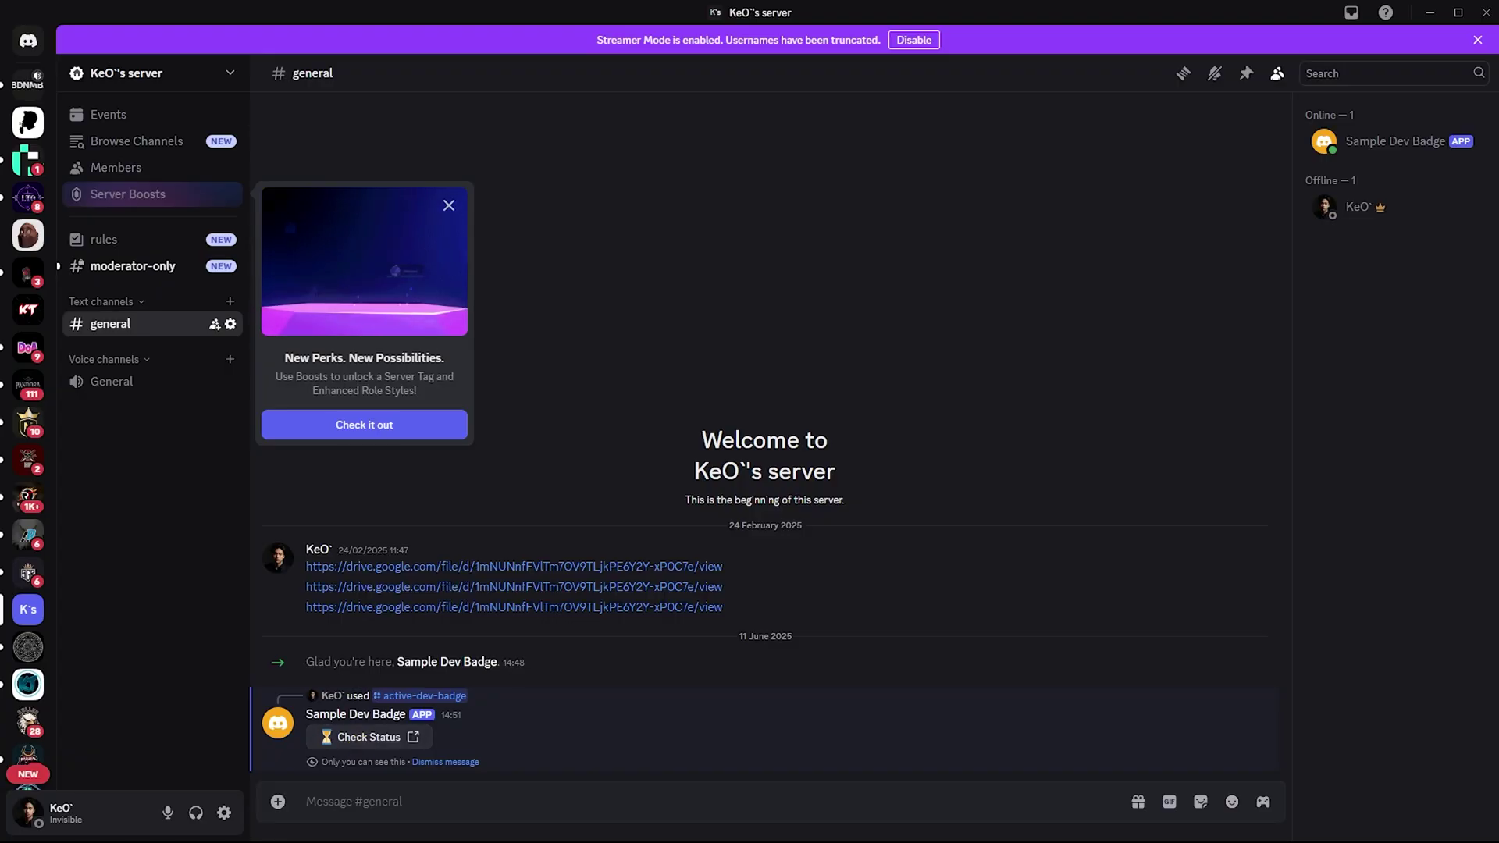